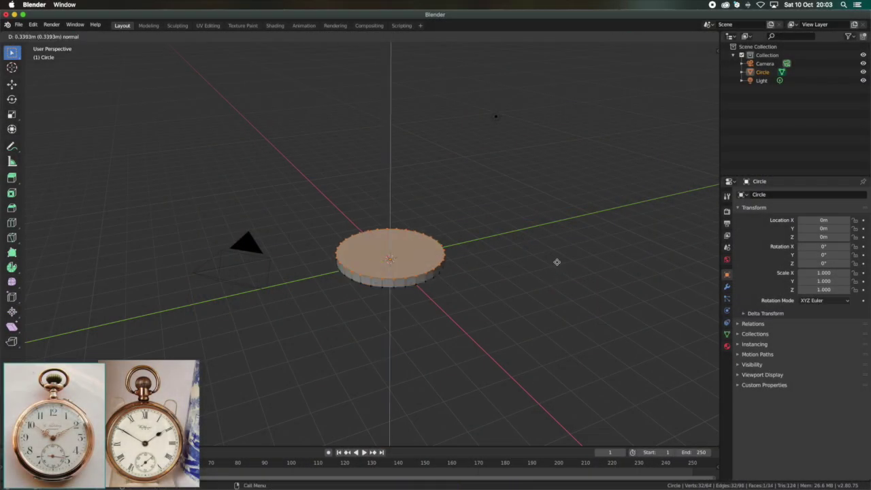
# Step: Split the disc's top face into its own object and extrude an inset centre face into a pin
pyautogui.click(450, 300)
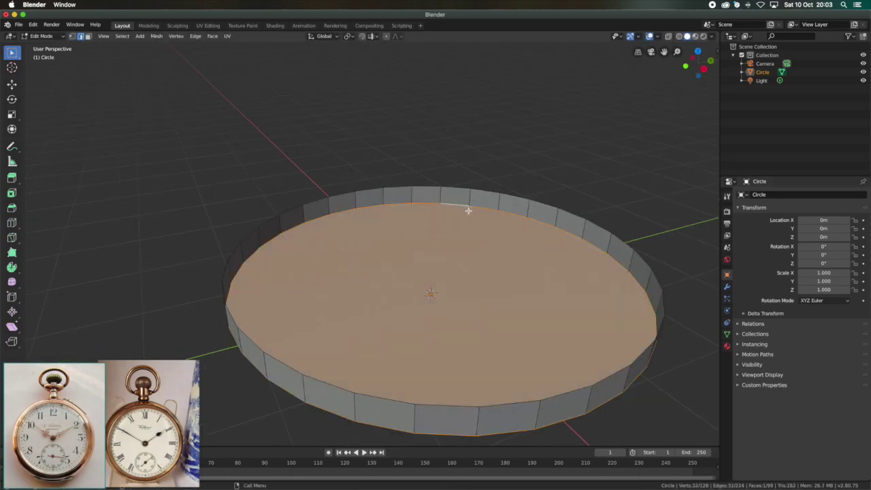
pyautogui.hotkey('shift', 'd')
pyautogui.press('x')
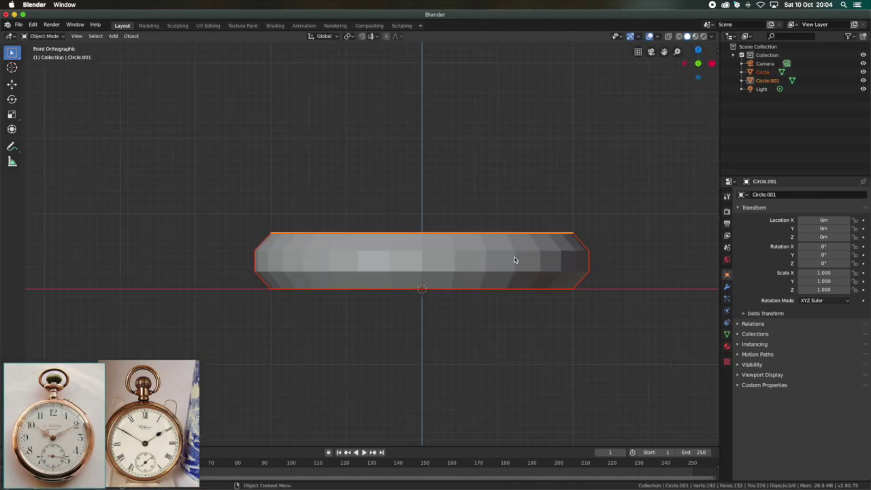
pyautogui.click(488, 263)
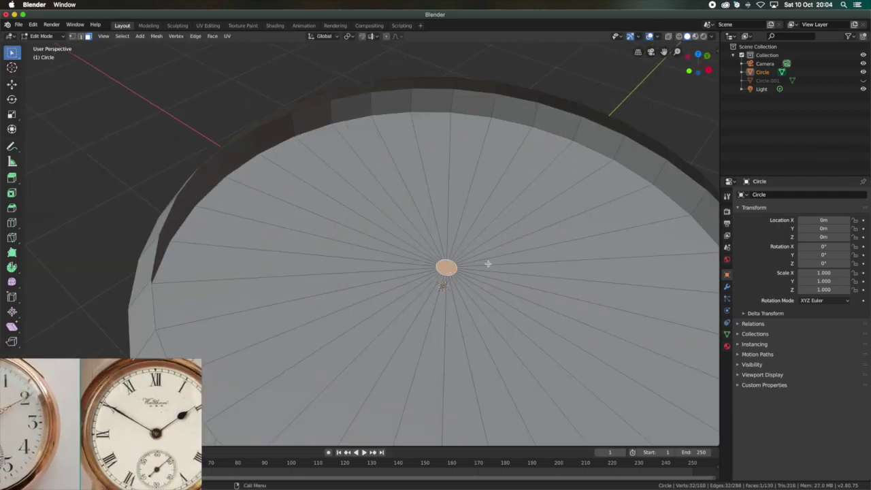
pyautogui.press('e')
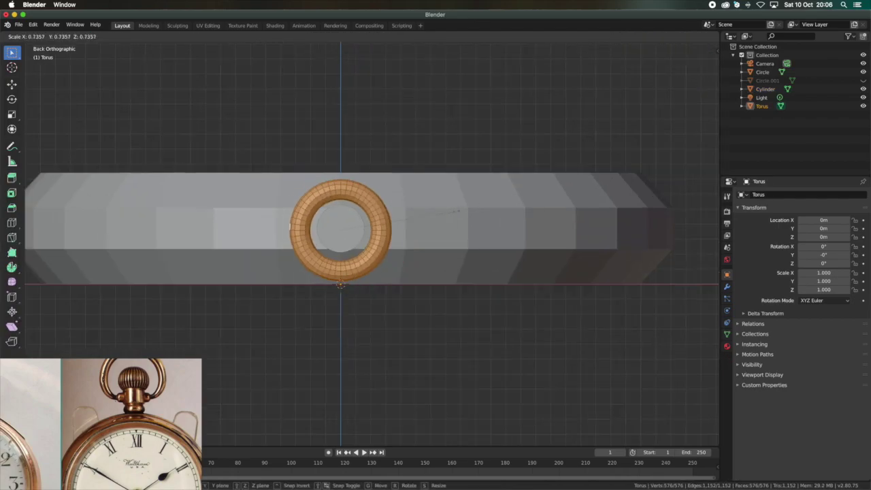
# Step: Delete the extra torus and add a fresh torus for the bow ring
pyautogui.moveTo(423, 215)
pyautogui.mouseDown(button='middle')
pyautogui.moveTo(497, 211)
pyautogui.moveTo(494, 191)
pyautogui.moveTo(500, 212)
pyautogui.mouseUp(button='middle')
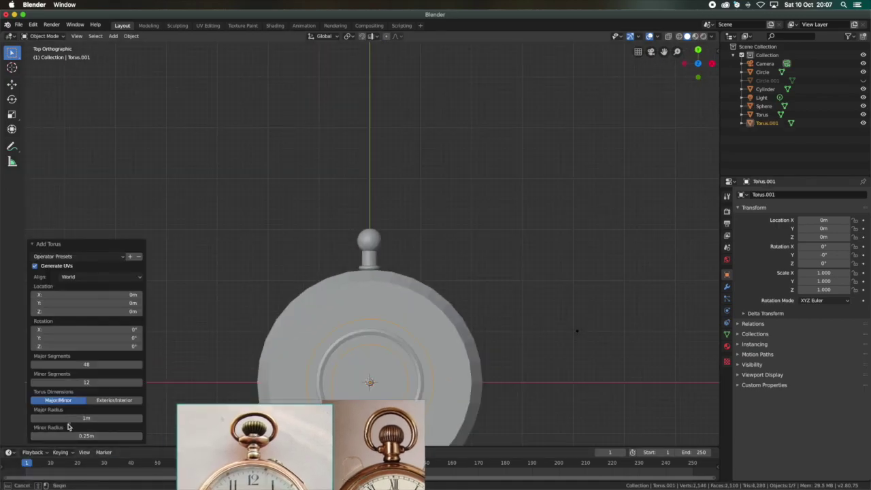
pyautogui.press('x')
pyautogui.click(388, 336)
pyautogui.hotkey('shift', 'a')
pyautogui.click(446, 246)
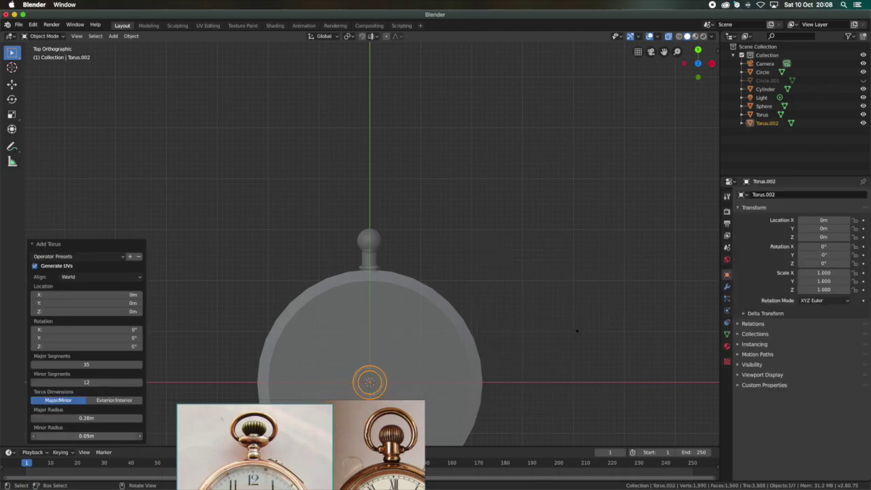
# Step: Move the torus above the crown and stretch it wider along X
pyautogui.click(457, 235)
pyautogui.press('s')
pyautogui.press('x')
pyautogui.click(475, 231)
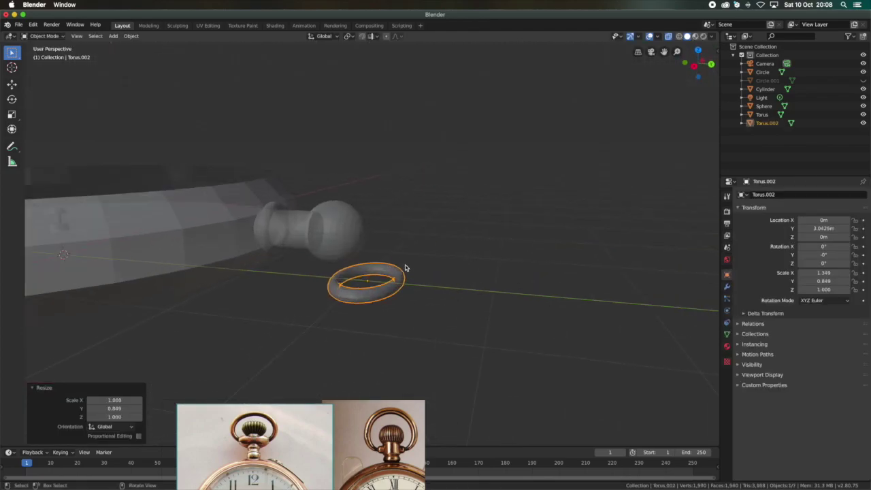
pyautogui.moveTo(404, 268); pyautogui.dragTo(439, 238, button='middle')
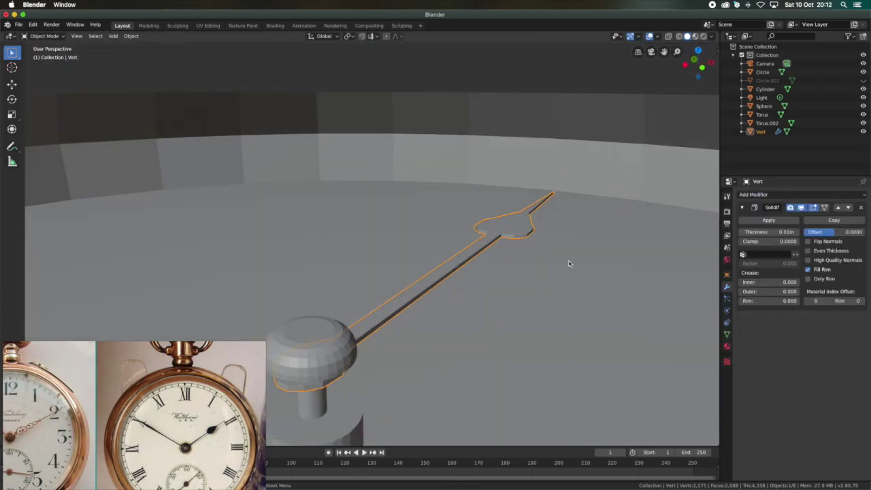
# Step: Apply the Solidify modifier to the first hand and begin duplicating it
pyautogui.press('Tab')
pyautogui.click(749, 222)
pyautogui.press('Tab')
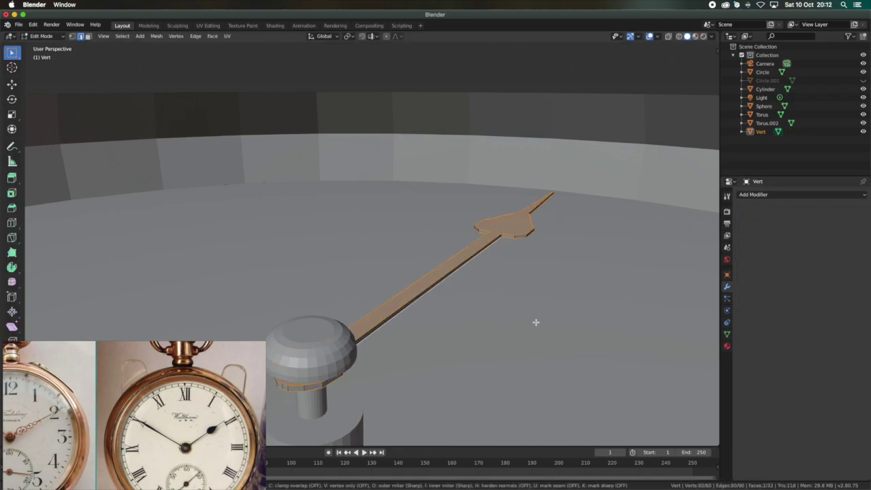
pyautogui.press('KP_7')
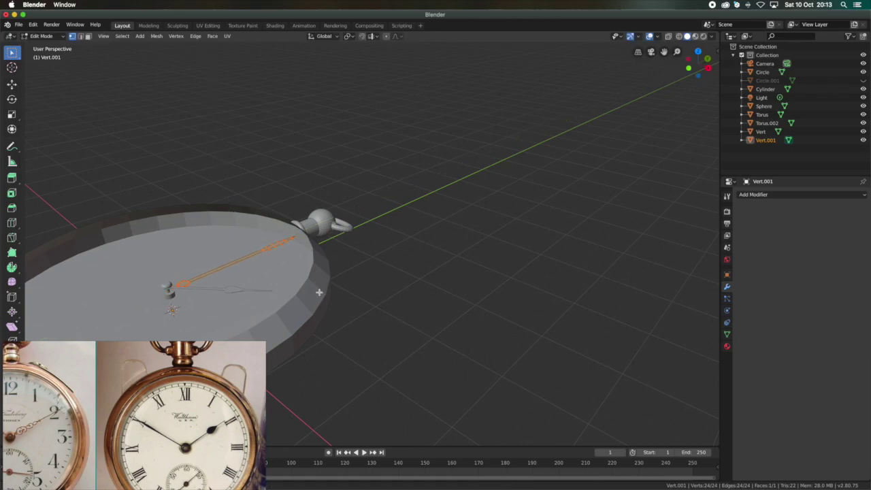
# Step: Move the first hand along X so it pivots on the centre pin
pyautogui.press('KP_7')
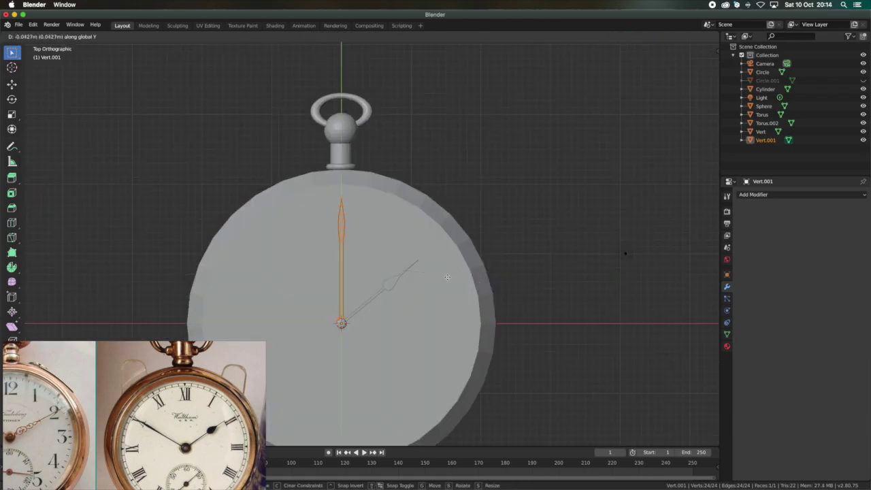
pyautogui.click(448, 276)
pyautogui.press('Tab')
pyautogui.keyDown('shift'); pyautogui.moveTo(448, 276); pyautogui.dragTo(493, 283, button='middle'); pyautogui.keyUp('shift')
pyautogui.moveTo(473, 163); pyautogui.dragTo(412, 272, button='middle')
pyautogui.click(489, 210)
pyautogui.press('g')
pyautogui.press('x')
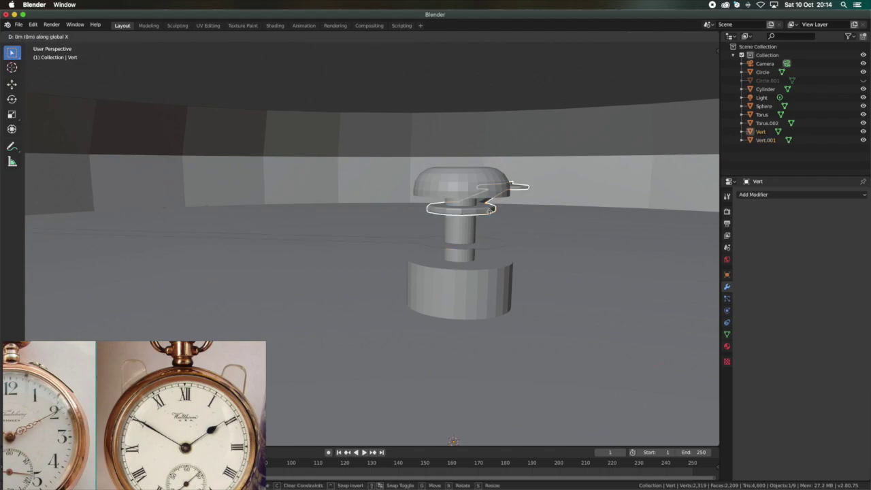
# Step: Select the Circle case and pick the dome faces on the centre pin in Edit Mode
pyautogui.click(772, 221)
pyautogui.click(544, 203)
pyautogui.press('Tab')
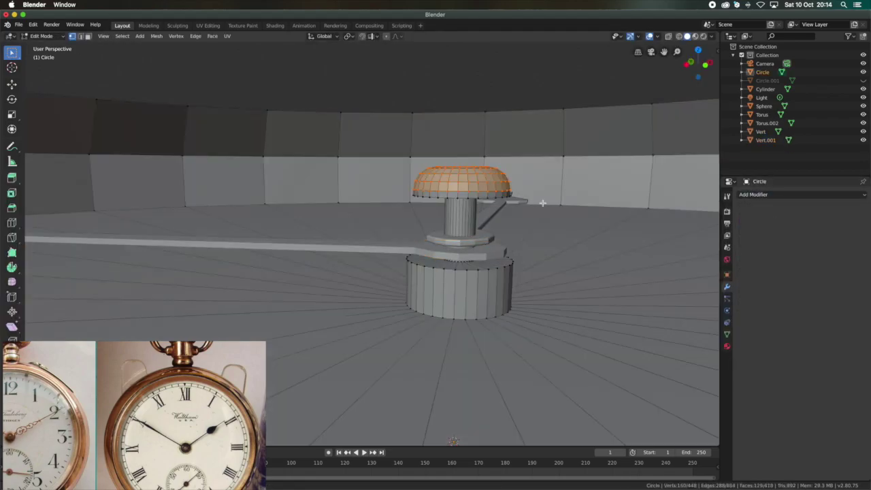
pyautogui.moveTo(409, 258); pyautogui.dragTo(440, 291, button='middle')
pyautogui.keyDown('alt'); pyautogui.click(440, 292); pyautogui.keyUp('alt')
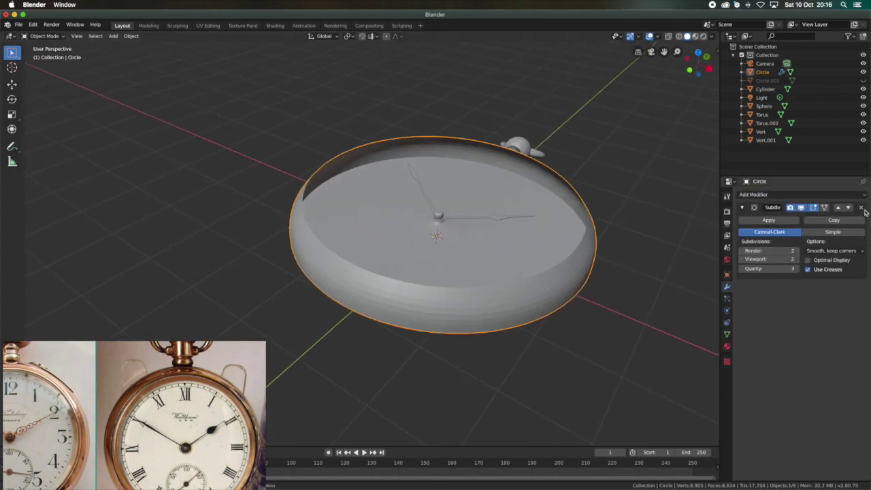
# Step: Remove the case's Subdivision Surface modifier and edit the rim loops from the top view
pyautogui.click(861, 208)
pyautogui.press('Tab')
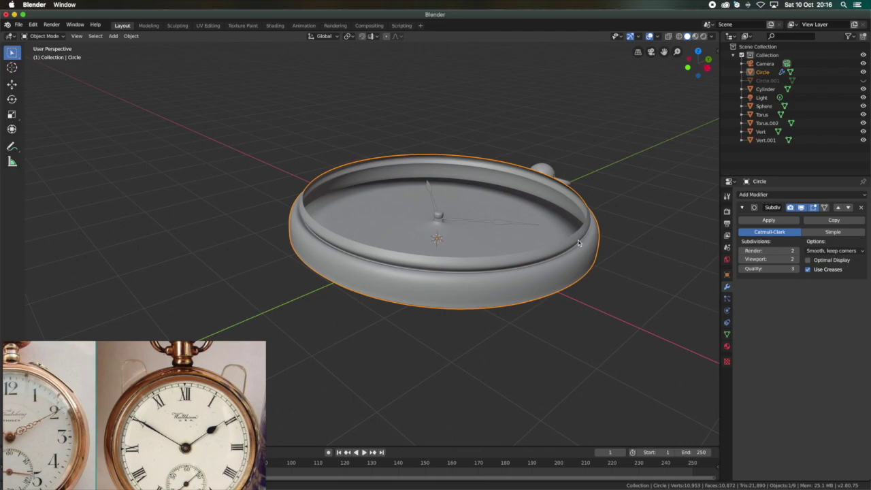
pyautogui.press('KP_7')
pyautogui.moveTo(585, 243); pyautogui.dragTo(580, 271, button='middle')
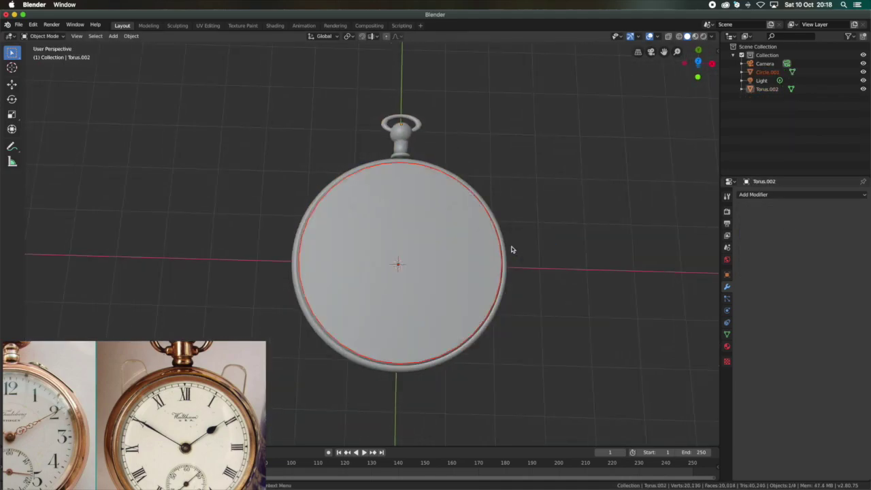
# Step: Add a Subdivision Surface modifier to the glass disc and step back out of Edit Mode
pyautogui.click(695, 336)
pyautogui.press('Tab')
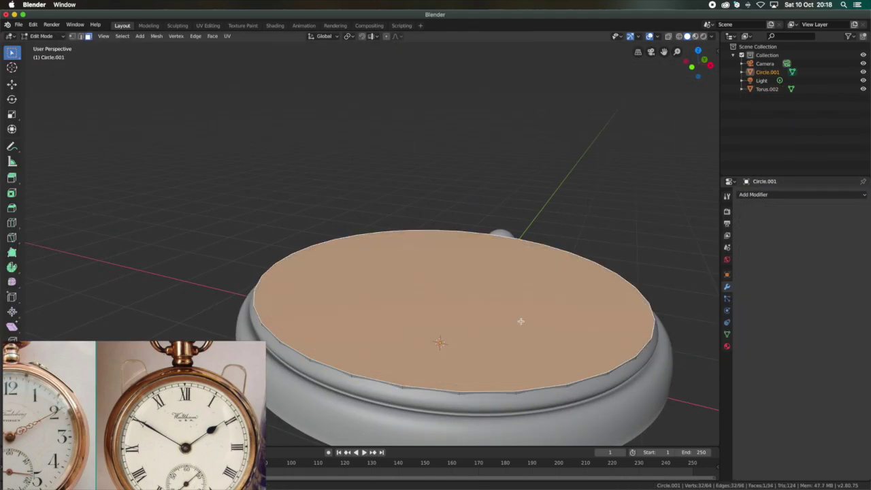
pyautogui.hotkey('ctrl', 'z')
pyautogui.hotkey('ctrl', 'z')
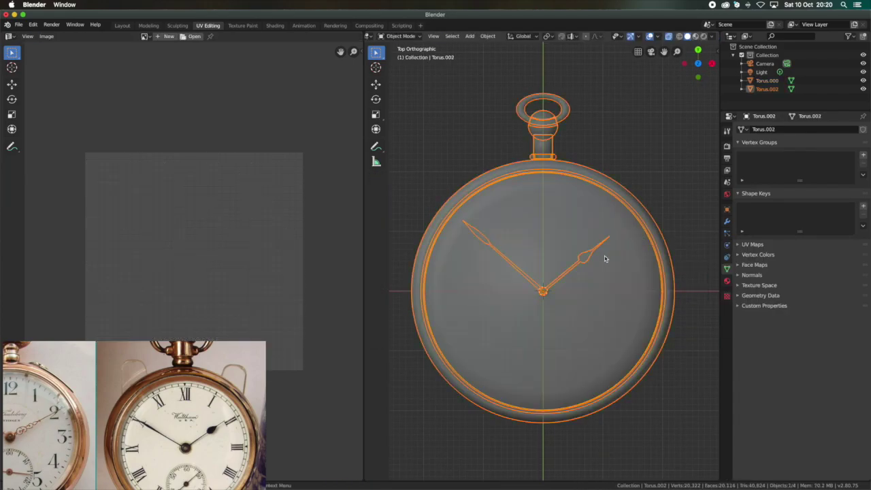
# Step: Unwrap the watch body and mark seams on the case edges with 'Mark Seam'
pyautogui.press('Return')
pyautogui.scroll(-3, 190, 295)
pyautogui.press('a')
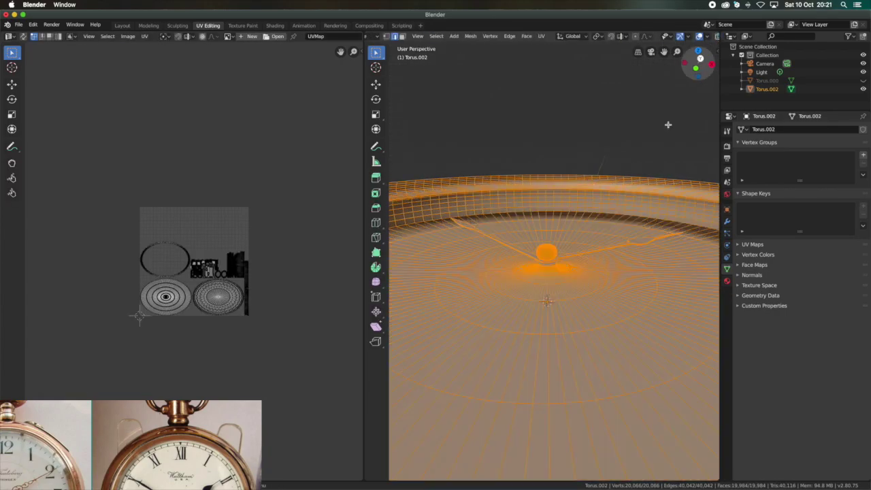
pyautogui.hotkey('alt', 'a')
pyautogui.scroll(-4, 549, 282)
pyautogui.moveTo(539, 296); pyautogui.dragTo(532, 354, button='middle')
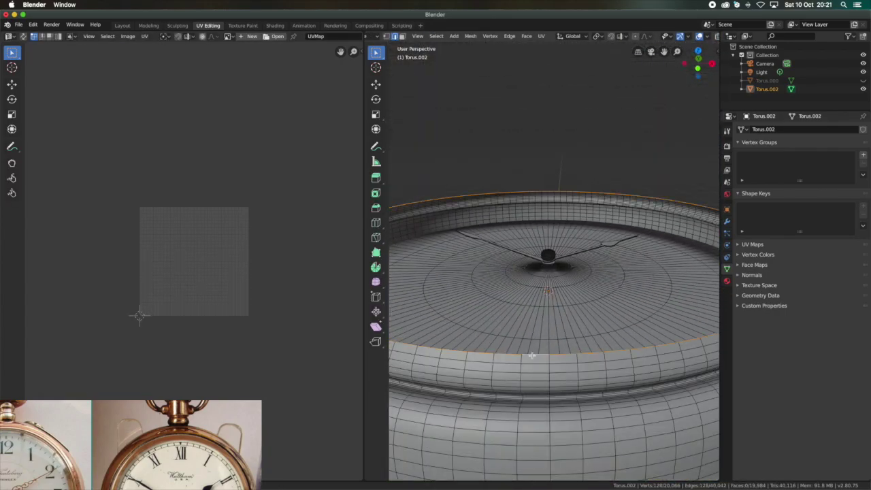
pyautogui.moveTo(530, 397)
pyautogui.mouseDown(button='middle')
pyautogui.moveTo(532, 281)
pyautogui.moveTo(532, 381)
pyautogui.mouseUp(button='middle')
pyautogui.press('F3')
pyautogui.write('marka')
pyautogui.scroll(4, 288, 245)
# Step: Select the dial face and re-project its UVs from the top view
pyautogui.click(23, 36)
pyautogui.hotkey('alt', 'a')
pyautogui.press('l')
pyautogui.scroll(-2, 262, 344)
pyautogui.press('KP_7')
pyautogui.press('u')
pyautogui.click(538, 305)
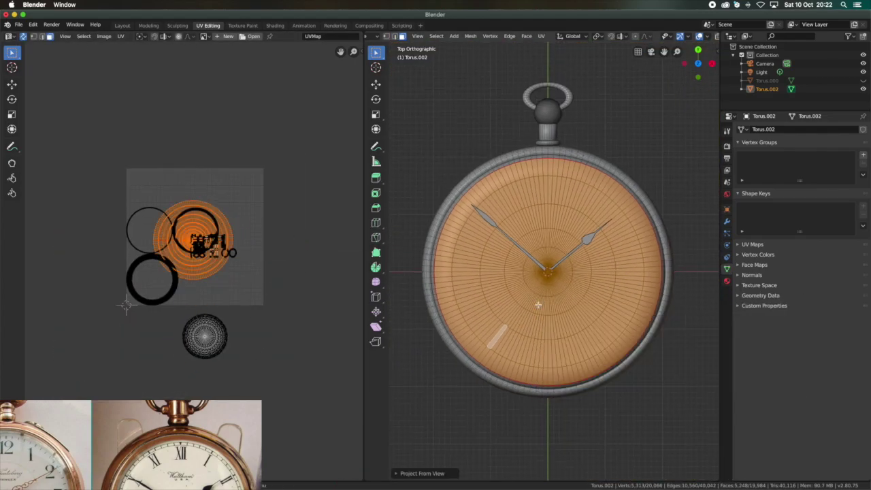
# Step: Move and resize the dial and ring UV islands to sit beside each other
pyautogui.rightClick(350, 308)
pyautogui.moveTo(533, 122)
pyautogui.mouseDown(button='middle')
pyautogui.moveTo(533, 184)
pyautogui.moveTo(326, 264)
pyautogui.mouseUp(button='middle')
pyautogui.press('g')
pyautogui.click(337, 351)
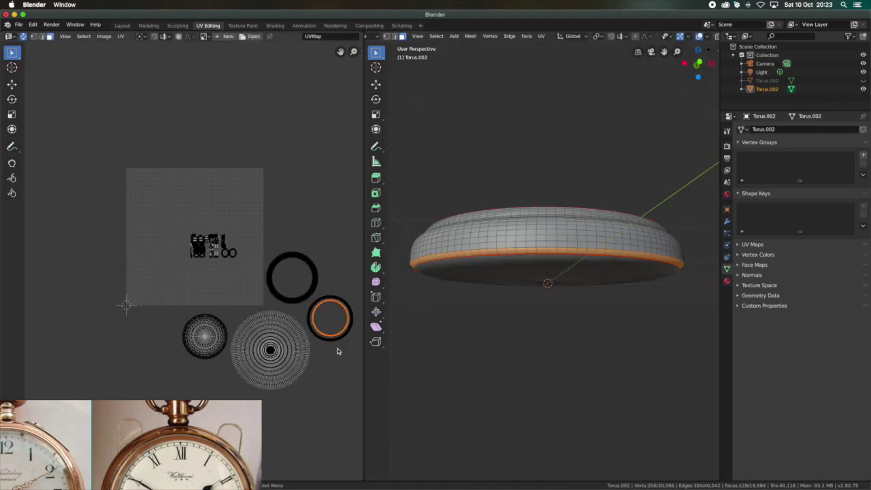
pyautogui.press('Return')
pyautogui.moveTo(509, 239); pyautogui.dragTo(510, 302, button='middle')
pyautogui.scroll(4, 560, 307)
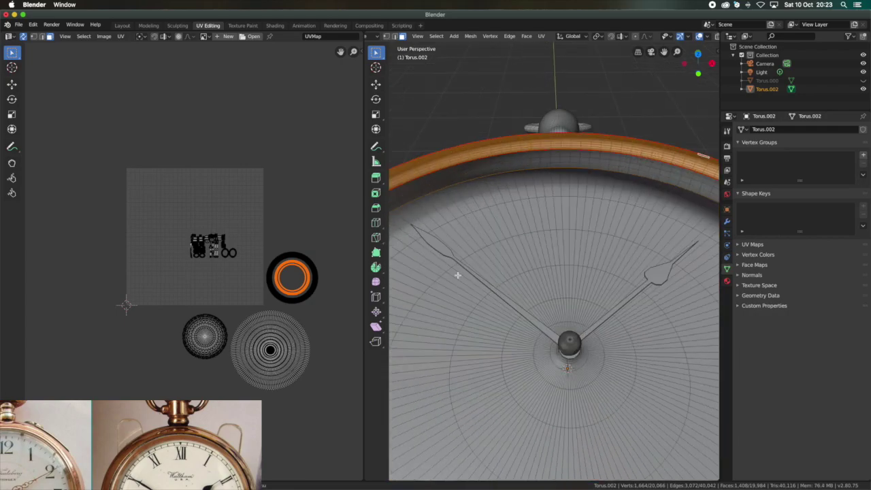
pyautogui.scroll(3, 513, 388)
# Step: Unwrap the clock hands with Smart UV Project and re-lay out their islands
pyautogui.click(639, 381)
pyautogui.moveTo(639, 381)
pyautogui.mouseDown(button='middle')
pyautogui.moveTo(547, 327)
pyautogui.moveTo(585, 243)
pyautogui.moveTo(638, 80)
pyautogui.moveTo(570, 258)
pyautogui.mouseUp(button='middle')
pyautogui.press('u')
pyautogui.click(585, 293)
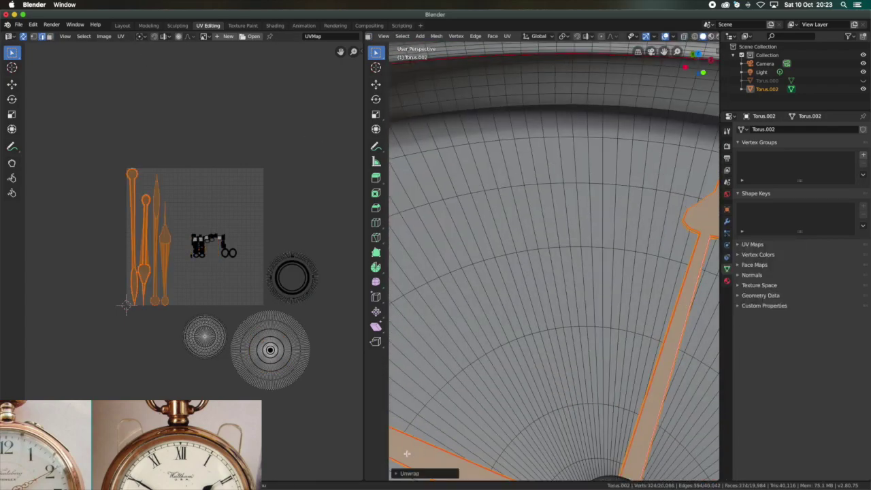
pyautogui.moveTo(585, 293); pyautogui.dragTo(593, 306, button='middle')
pyautogui.scroll(1, 272, 215)
pyautogui.scroll(2, 271, 215)
pyautogui.click(507, 36)
# Step: Select the whole mesh and run Clean Up > Delete Loose
pyautogui.hotkey('alt', 'a')
pyautogui.press('a')
pyautogui.click(436, 36)
pyautogui.click(507, 202)
pyautogui.click(436, 36)
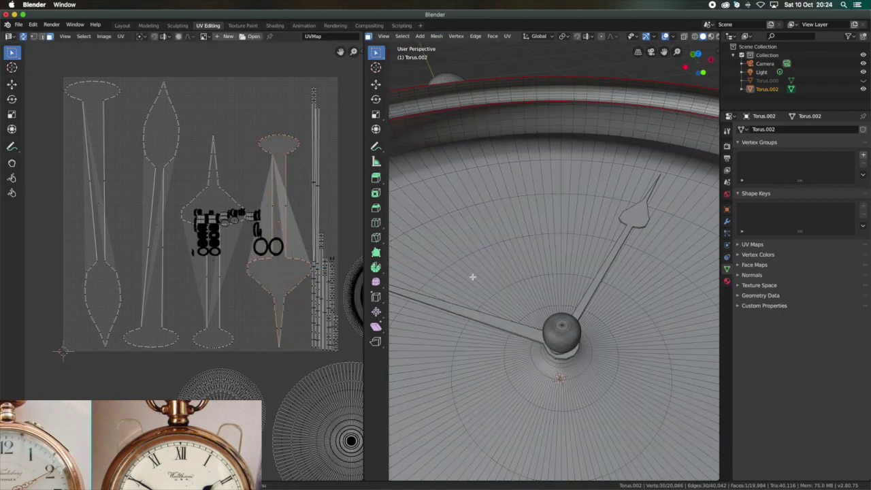
# Step: Triangulate the clock hands and pack their UV islands
pyautogui.press('a')
pyautogui.hotkey('ctrl', 't')
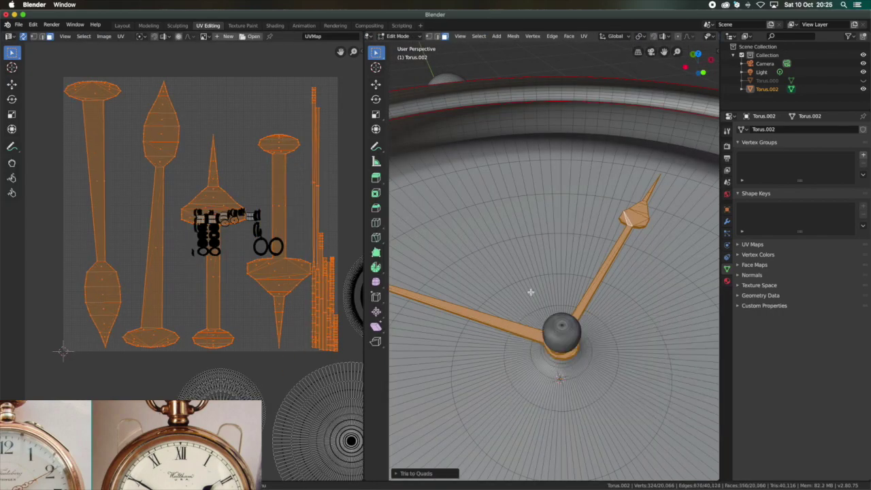
pyautogui.scroll(-2, 204, 272)
pyautogui.press('F3')
pyautogui.press('Return')
pyautogui.scroll(-2, 268, 350)
pyautogui.hotkey('ctrl', 'i')
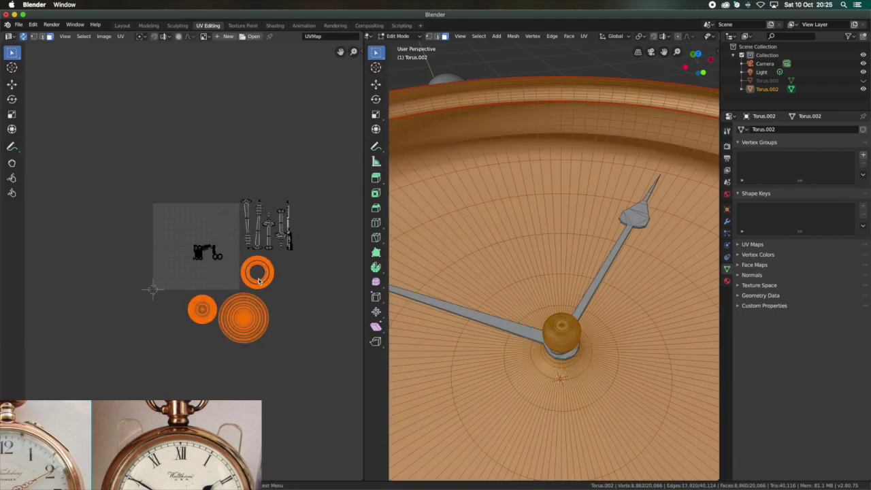
pyautogui.scroll(3, 259, 279)
pyautogui.hotkey('ctrl', 'i')
pyautogui.moveTo(477, 272); pyautogui.dragTo(518, 273, button='middle')
# Step: Select the crown sphere and unwrap it
pyautogui.press('l')
pyautogui.press('KP_Decimal')
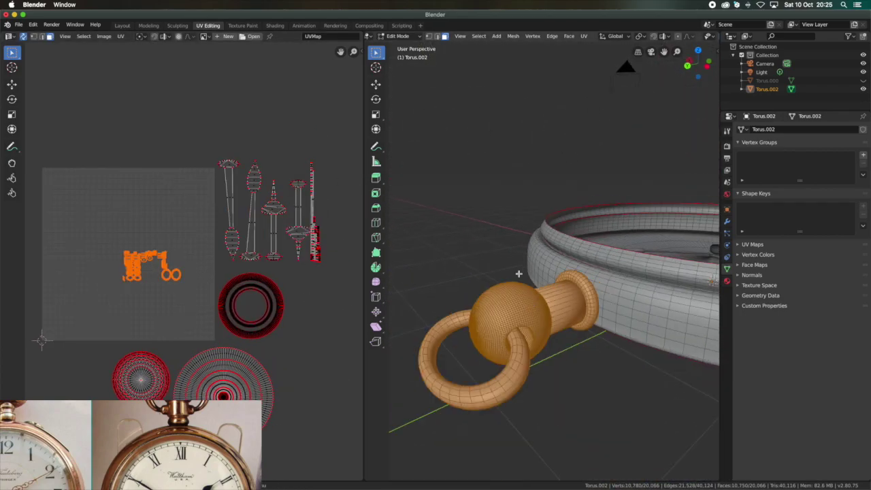
pyautogui.click(428, 36)
pyautogui.press('KP_Decimal')
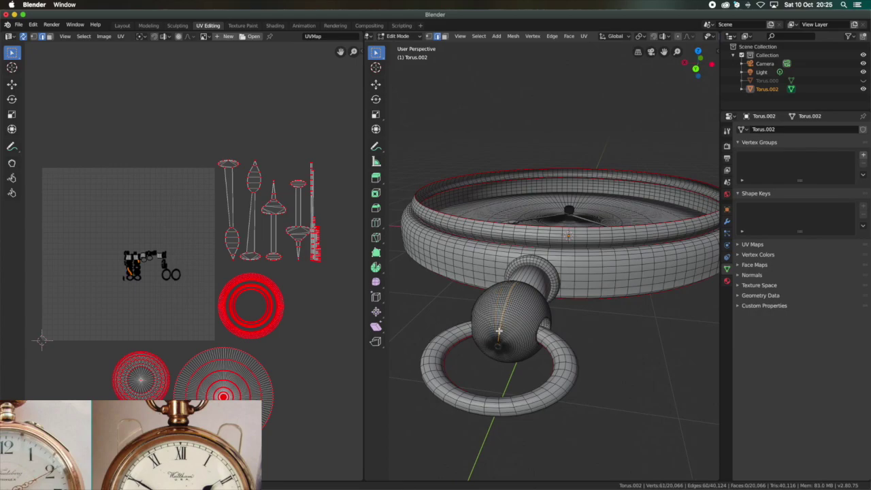
pyautogui.scroll(-3, 542, 299)
pyautogui.press('l')
pyautogui.press('u')
pyautogui.click(557, 291)
pyautogui.hotkey('alt', 'a')
pyautogui.press('l')
pyautogui.press('l')
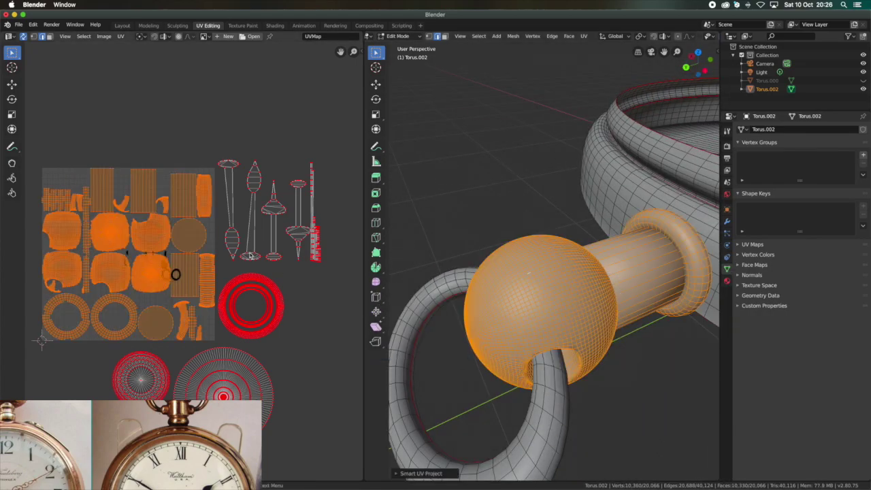
# Step: Unwrap the crown parts and bow ring, then scale and move their islands into the UV grid
pyautogui.press('u')
pyautogui.hotkey('alt', 'a')
pyautogui.press('l')
pyautogui.press('u')
pyautogui.click(425, 307)
pyautogui.press('s')
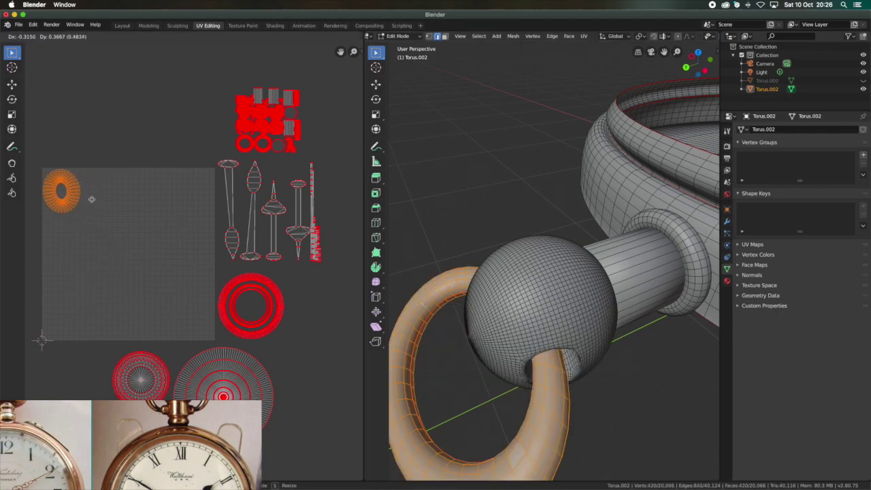
pyautogui.moveTo(312, 83); pyautogui.dragTo(231, 155)
pyautogui.press('g')
# Step: Unwrap the whole watch, pack all islands into the grid, and deselect everything
pyautogui.press('a')
pyautogui.press('u')
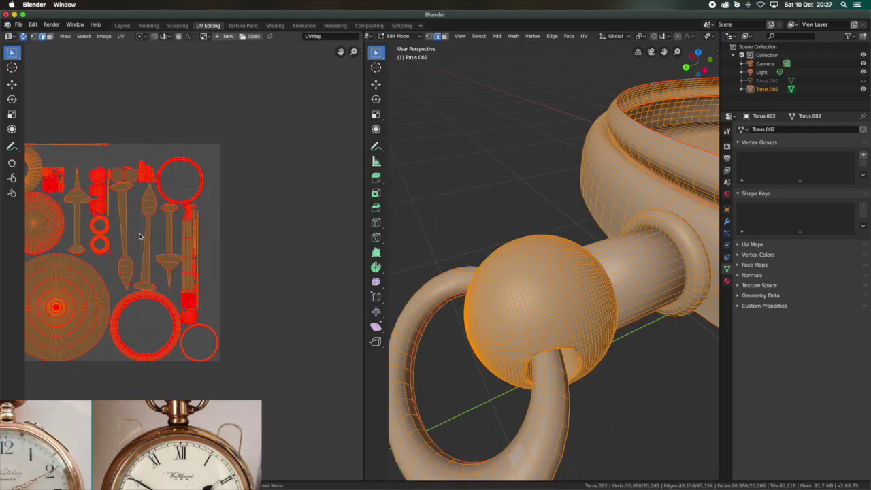
pyautogui.press('Home')
pyautogui.press('l')
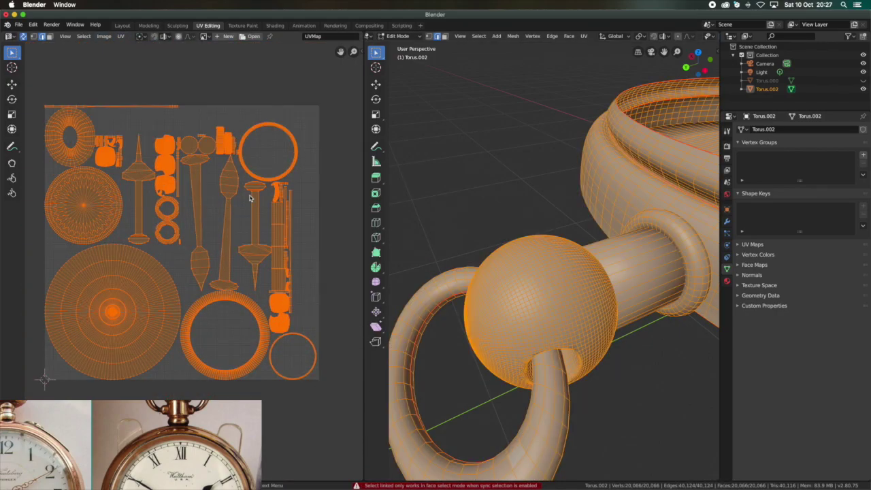
pyautogui.hotkey('alt', 'a')
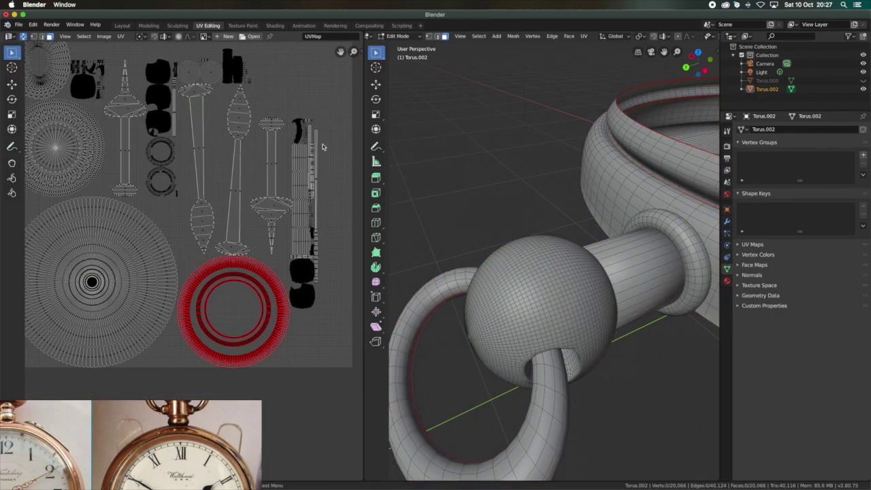
pyautogui.scroll(-2, 248, 240)
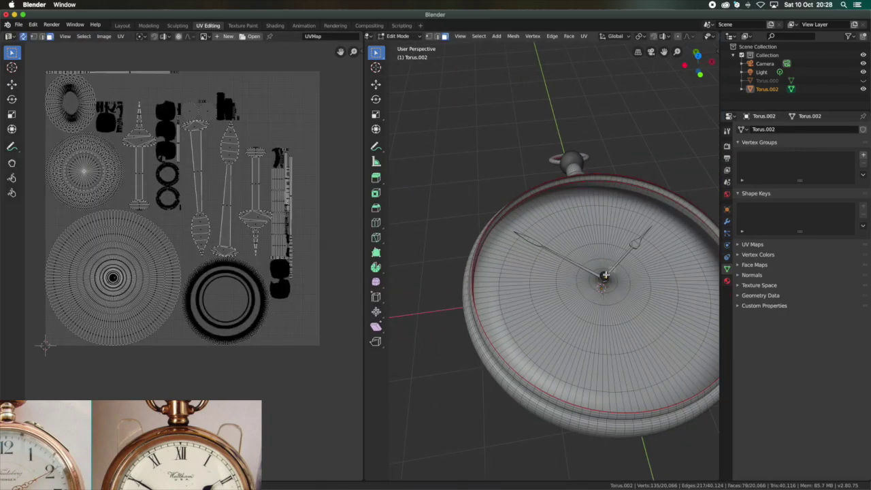
# Step: Re-project the selected dial faces' UVs flat from the top view
pyautogui.press('l')
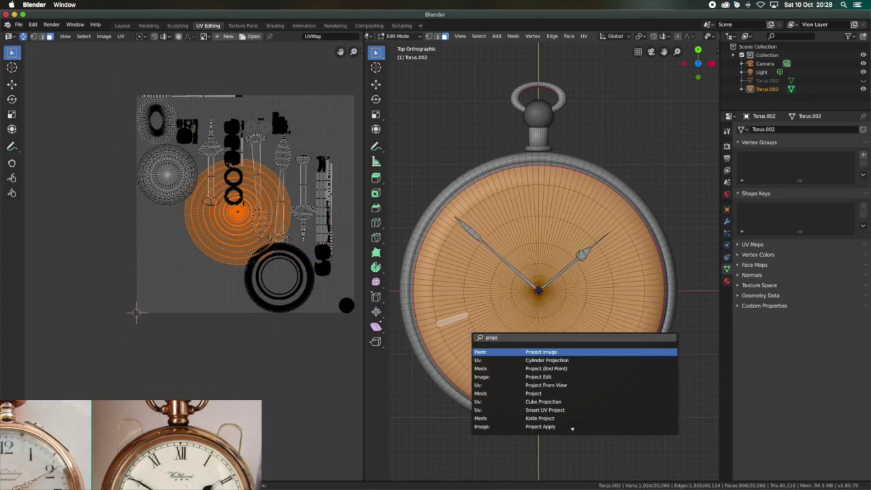
pyautogui.click(545, 385)
pyautogui.press('g')
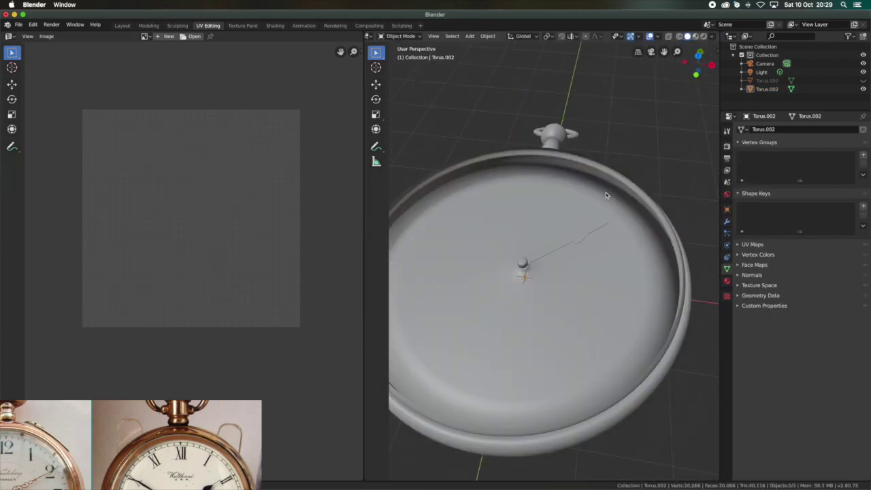
# Step: Repack all the watch's UV islands into the square and return to Object Mode
pyautogui.click(265, 341)
pyautogui.scroll(3, 296, 199)
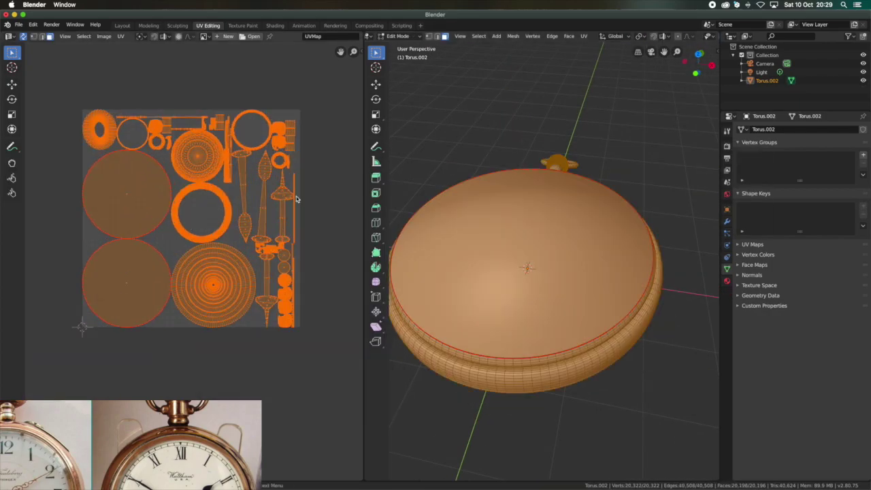
pyautogui.scroll(1, 166, 277)
pyautogui.click(133, 271)
pyautogui.click(120, 37)
pyautogui.click(136, 170)
pyautogui.press('Tab')
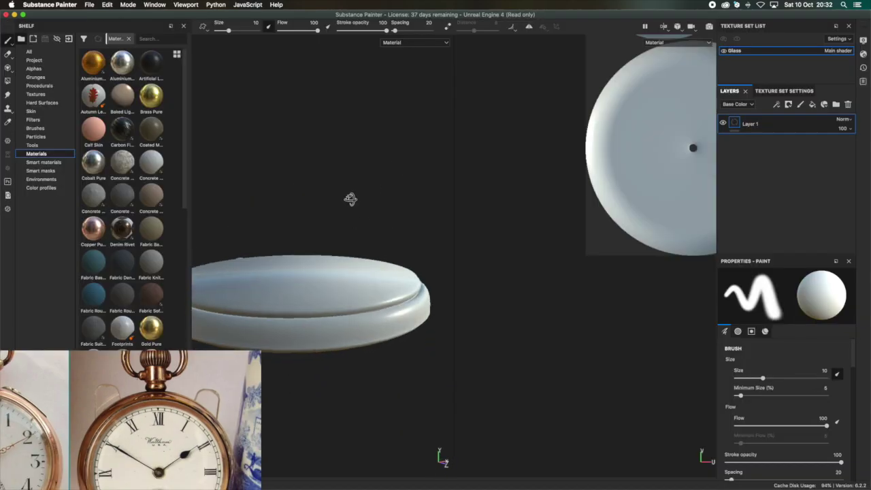
# Step: Select the inner disc face and separate it into its own object
pyautogui.press('a')
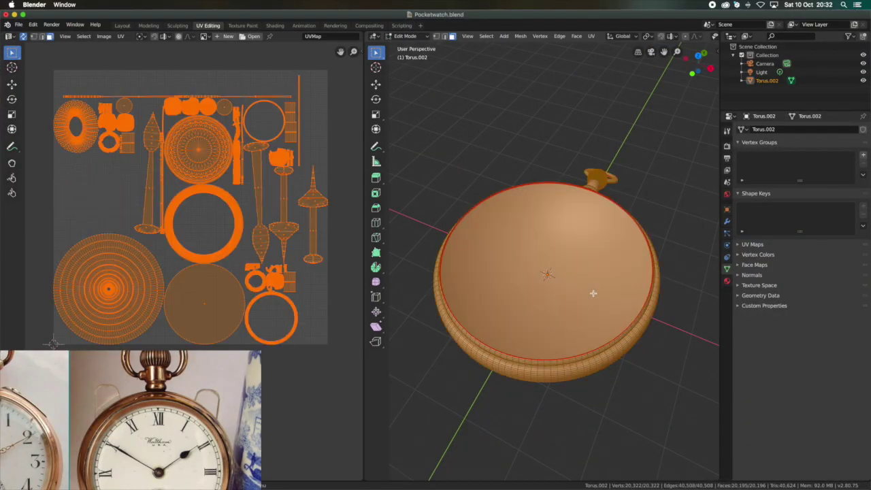
pyautogui.click(727, 280)
pyautogui.click(569, 253)
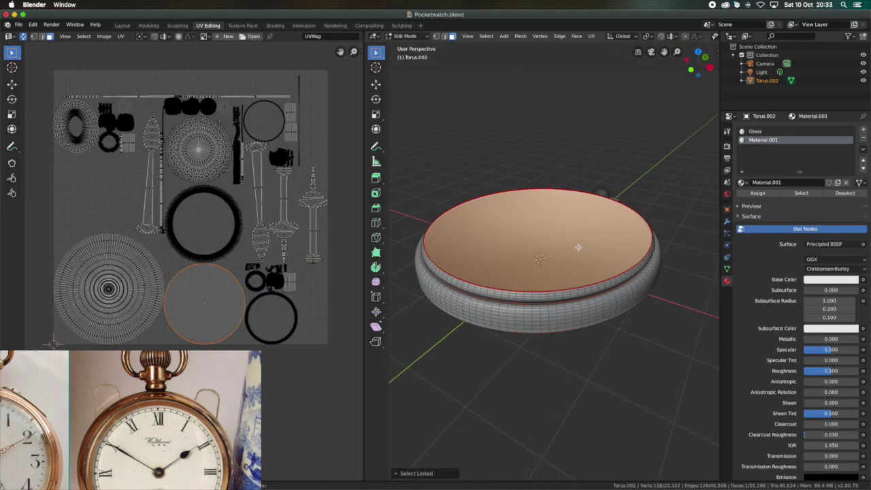
pyautogui.moveTo(569, 252); pyautogui.dragTo(550, 270, button='middle')
pyautogui.press('p')
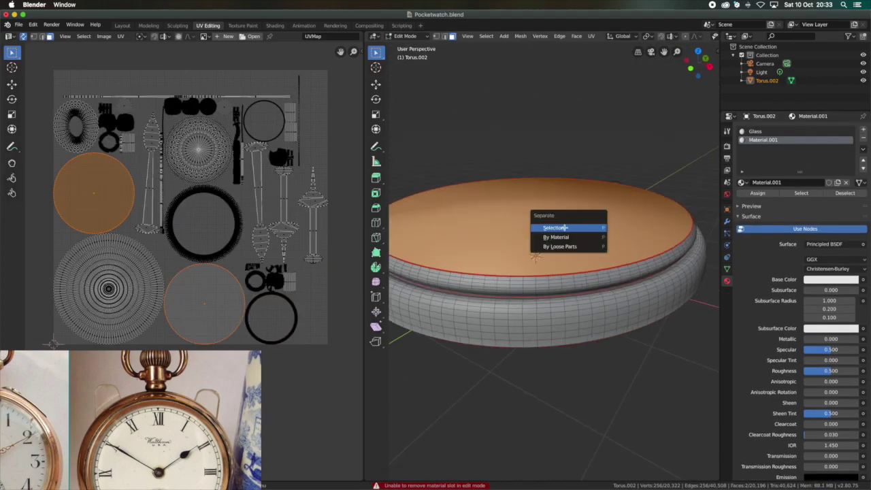
pyautogui.click(544, 230)
# Step: Seat the separated glass disc, Torus.000, down onto the watch rim
pyautogui.press('Tab')
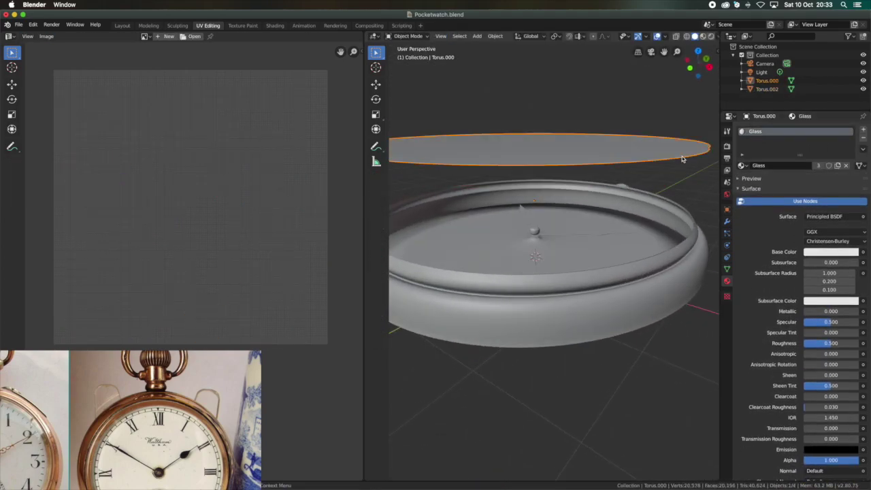
pyautogui.press('g')
pyautogui.click(663, 222)
pyautogui.press('Tab')
pyautogui.scroll(3, 663, 223)
pyautogui.press('Tab')
pyautogui.press('Tab')
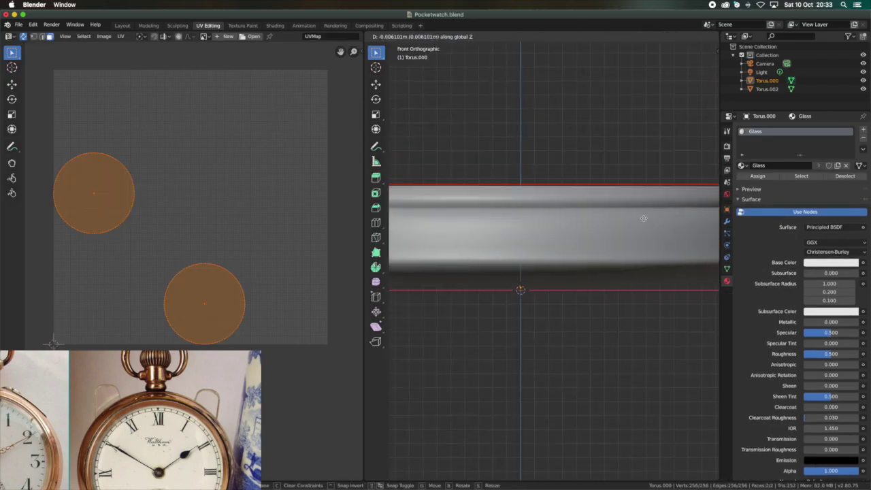
pyautogui.press('Tab')
pyautogui.moveTo(669, 168); pyautogui.dragTo(598, 282, button='middle')
pyautogui.click(599, 282)
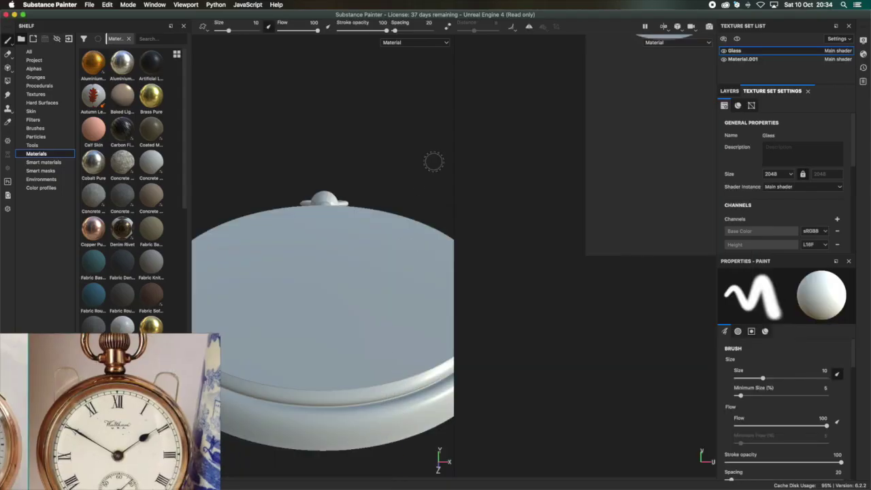
# Step: Bake mesh maps for both the Glass and Material.001 texture sets at the chosen output size
pyautogui.click(435, 178)
pyautogui.click(527, 377)
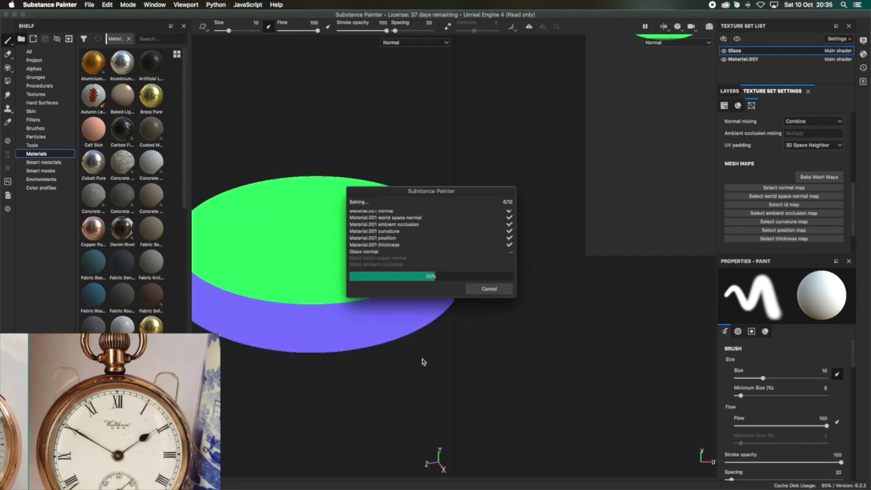
pyautogui.moveTo(351, 213)
pyautogui.keyDown('alt'); pyautogui.mouseDown()
pyautogui.moveTo(322, 268)
pyautogui.moveTo(345, 194)
pyautogui.mouseUp(); pyautogui.keyUp('alt')
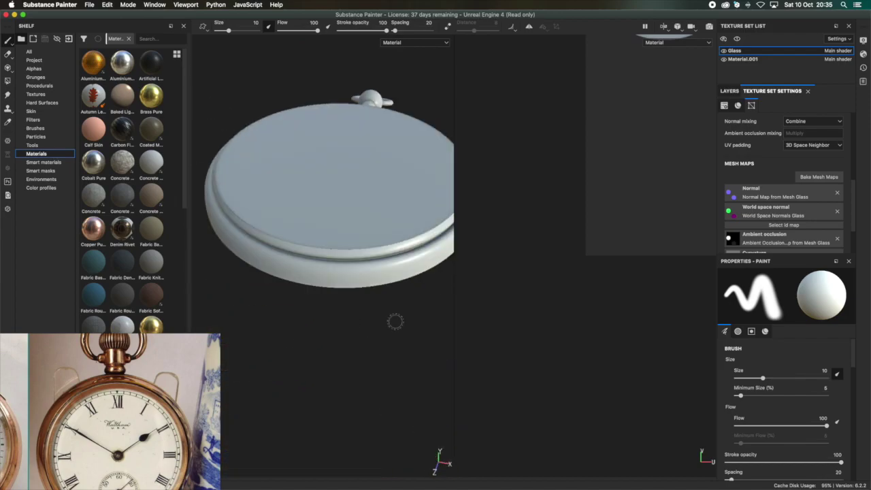
pyautogui.click(864, 54)
pyautogui.click(864, 55)
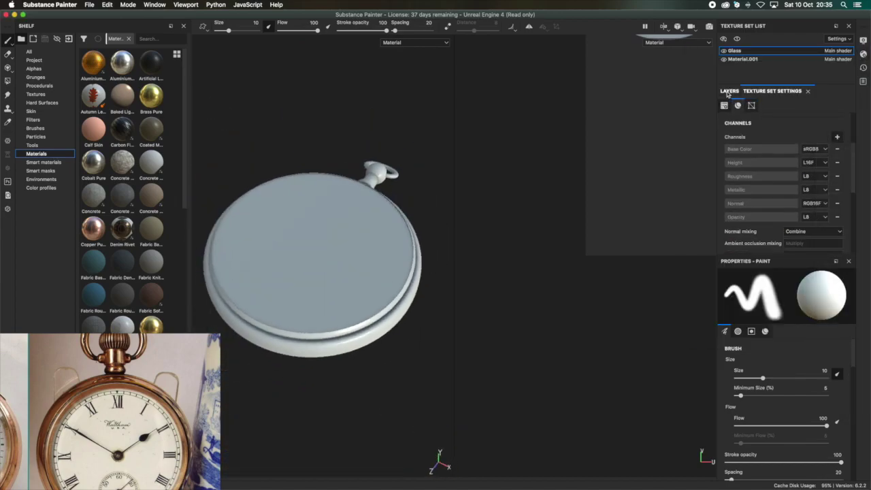
pyautogui.click(728, 92)
pyautogui.scroll(-5, 136, 260)
pyautogui.moveTo(122, 284)
pyautogui.mouseDown()
pyautogui.moveTo(301, 258)
pyautogui.moveTo(327, 294)
pyautogui.moveTo(323, 368)
pyautogui.mouseUp()
# Step: Apply the Gold Damaged smart material to the watch case
pyautogui.moveTo(93, 318)
pyautogui.mouseDown()
pyautogui.moveTo(323, 368)
pyautogui.moveTo(321, 387)
pyautogui.moveTo(399, 293)
pyautogui.mouseUp()
pyautogui.scroll(5, 399, 252)
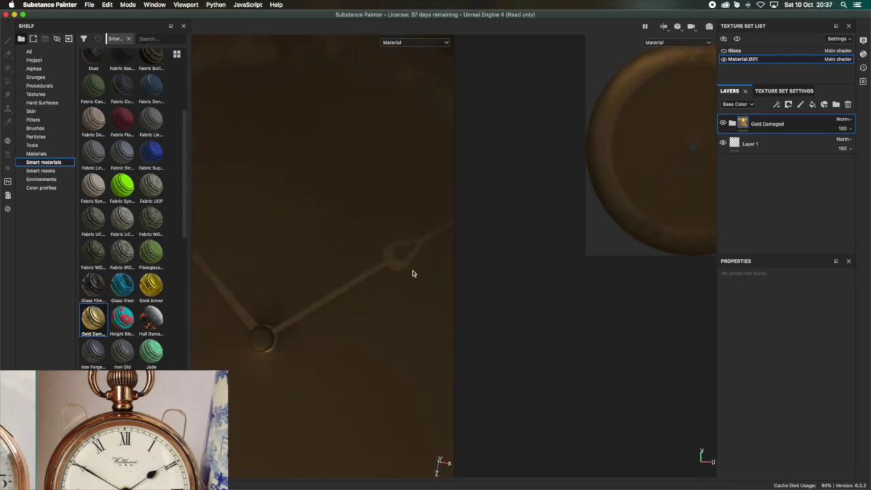
pyautogui.scroll(-8, 136, 238)
pyautogui.moveTo(100, 329); pyautogui.dragTo(307, 259)
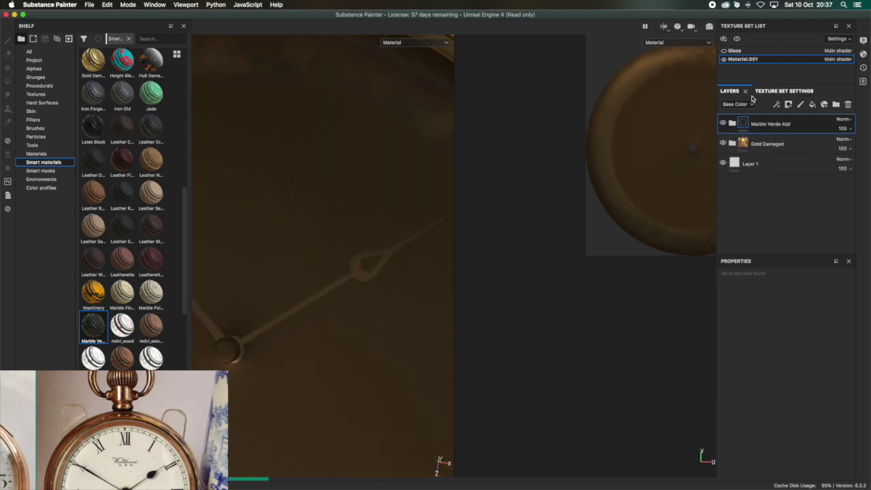
pyautogui.scroll(-5, 306, 258)
# Step: Add the Aluminium Brushed Worn smart material as a layer for the dial
pyautogui.press('1')
pyautogui.moveTo(354, 257)
pyautogui.keyDown('alt'); pyautogui.mouseDown()
pyautogui.moveTo(340, 206)
pyautogui.moveTo(284, 336)
pyautogui.moveTo(335, 313)
pyautogui.mouseUp(); pyautogui.keyUp('alt')
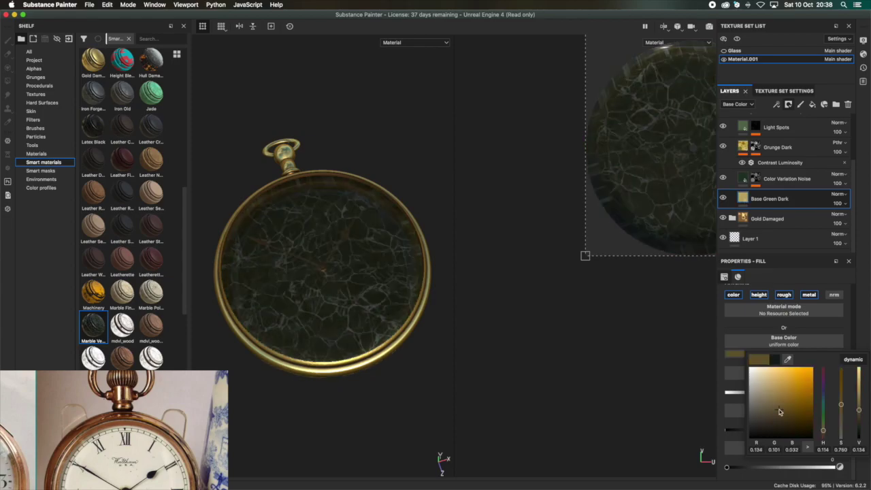
pyautogui.scroll(5, 122, 259)
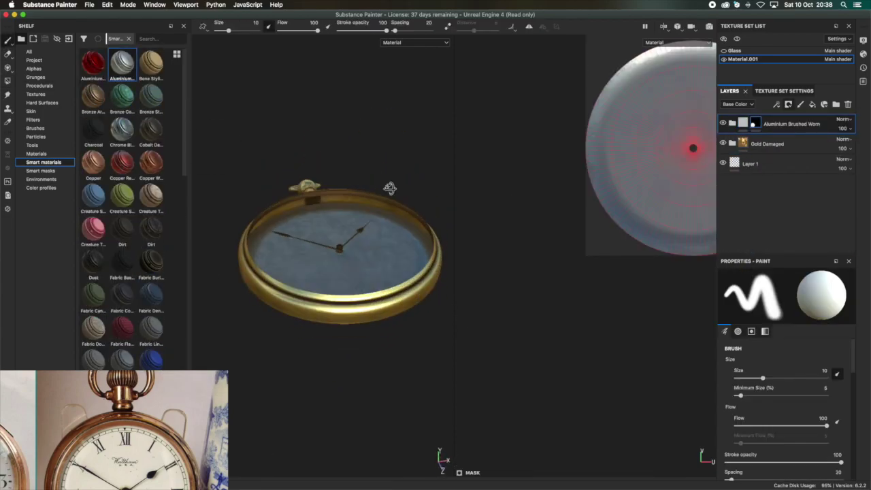
pyautogui.scroll(-1, 155, 145)
pyautogui.moveTo(155, 144); pyautogui.dragTo(320, 225)
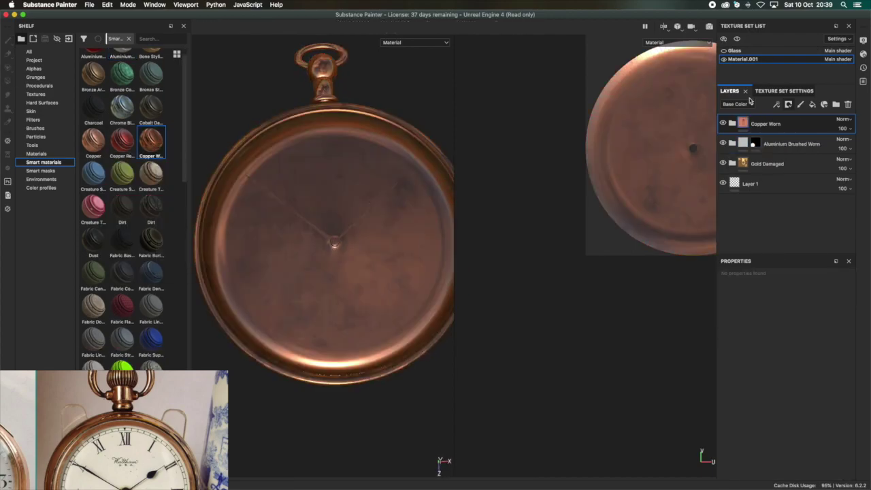
# Step: Stack a Plastic Glossy smart material layer on top of the watch
pyautogui.click(7, 42)
pyautogui.moveTo(350, 220)
pyautogui.keyDown('alt'); pyautogui.mouseDown()
pyautogui.moveTo(432, 188)
pyautogui.moveTo(414, 214)
pyautogui.mouseUp(); pyautogui.keyUp('alt')
pyautogui.scroll(-5, 183, 325)
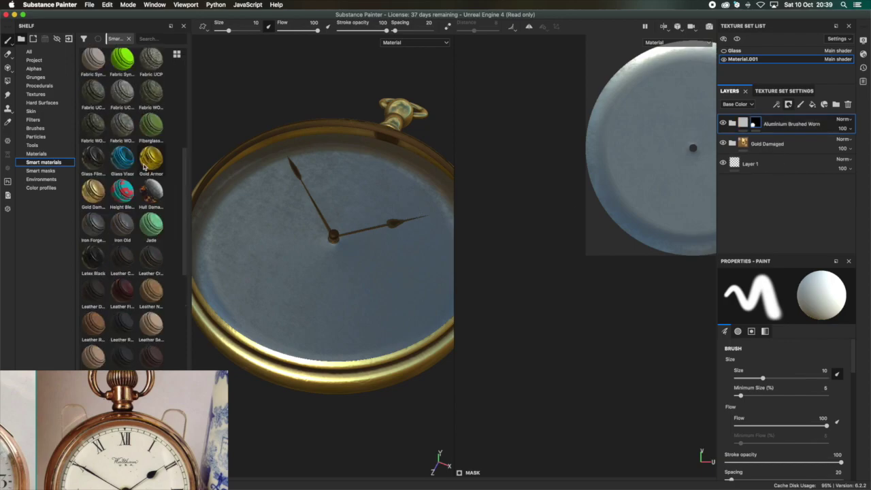
pyautogui.scroll(-5, 183, 326)
pyautogui.scroll(-3, 183, 326)
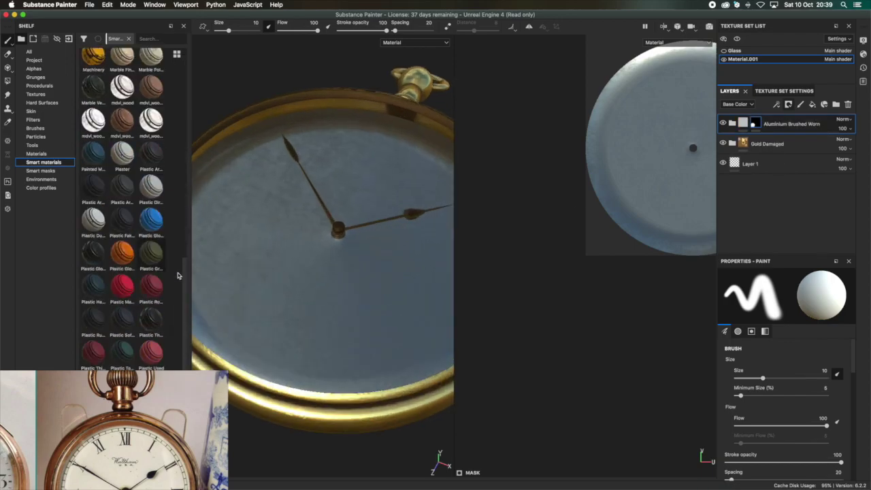
pyautogui.moveTo(151, 115); pyautogui.dragTo(334, 229)
pyautogui.click(7, 81)
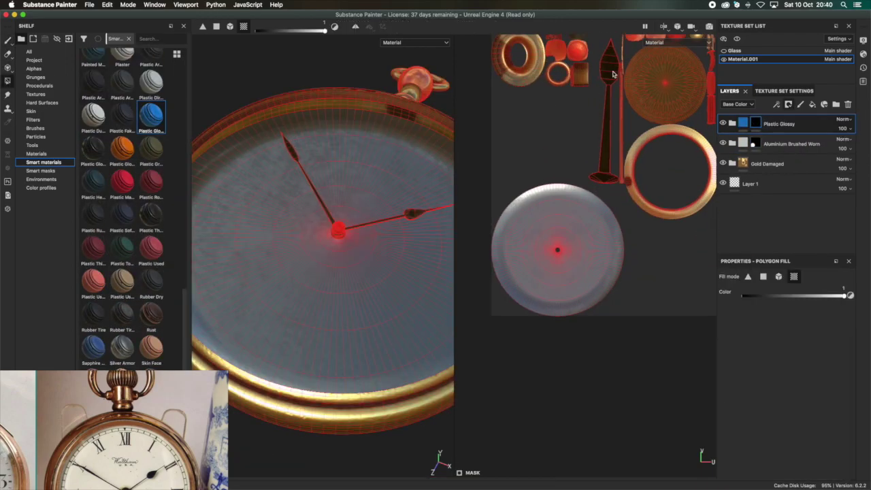
# Step: Make the clock hands dark blue glossy plastic through the Plastic Glossy mask
pyautogui.click(746, 125)
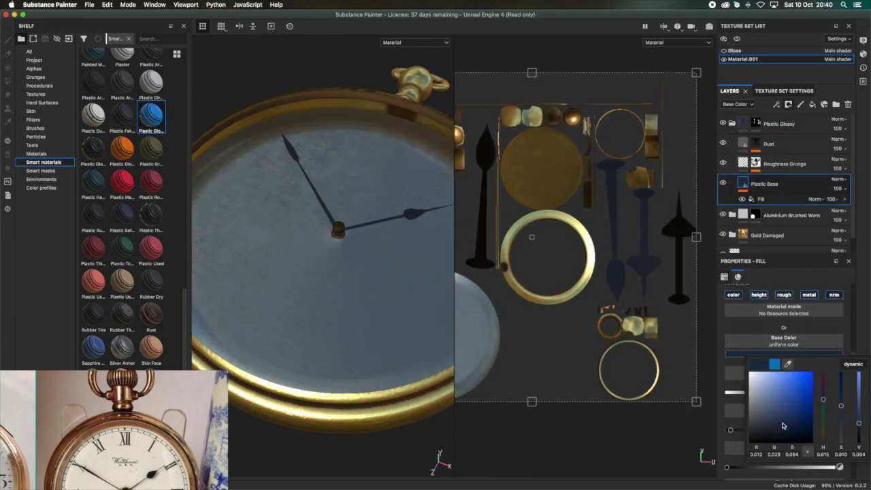
pyautogui.click(757, 123)
pyautogui.moveTo(409, 220)
pyautogui.keyDown('alt'); pyautogui.mouseDown()
pyautogui.moveTo(422, 238)
pyautogui.moveTo(281, 220)
pyautogui.moveTo(501, 283)
pyautogui.mouseUp(); pyautogui.keyUp('alt')
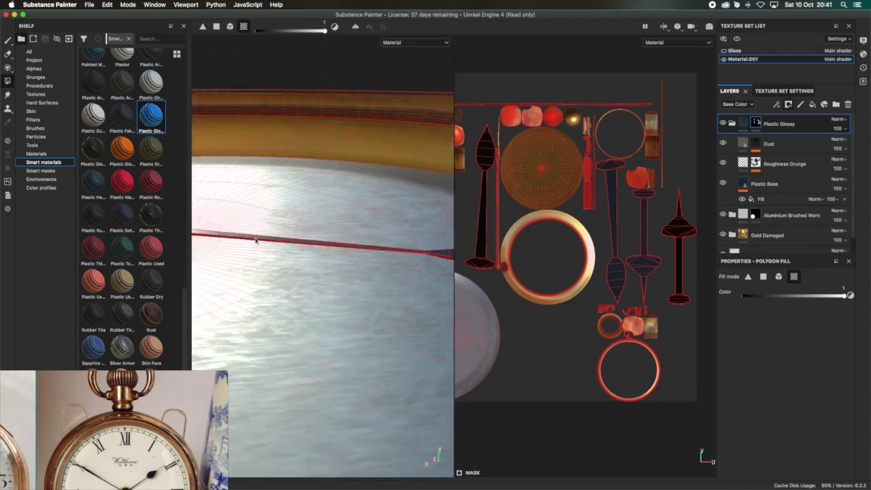
pyautogui.press('f')
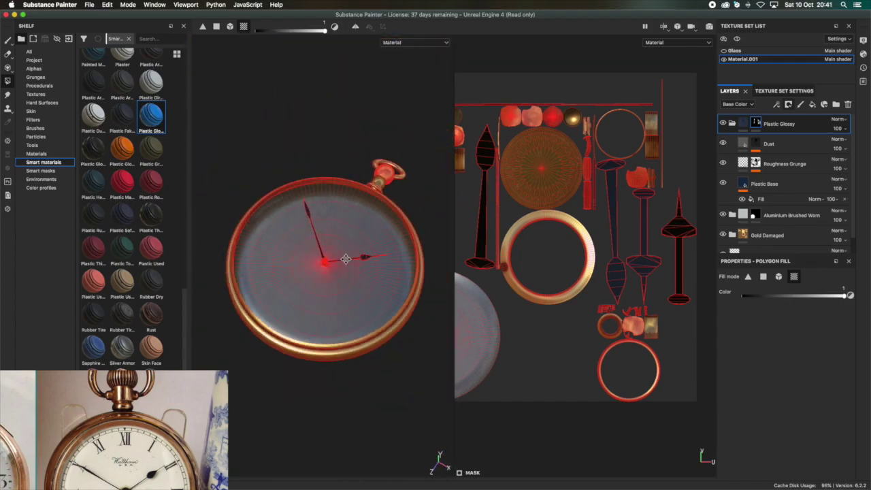
pyautogui.press('1')
# Step: Check the Glass set's base layer, then add a new fill layer atop Material.001
pyautogui.keyDown('ctrl'); pyautogui.keyDown('alt'); pyautogui.rightClick(328, 262); pyautogui.keyUp('alt'); pyautogui.keyUp('ctrl')
pyautogui.keyDown('alt'); pyautogui.moveTo(317, 369); pyautogui.dragTo(340, 205); pyautogui.keyUp('alt')
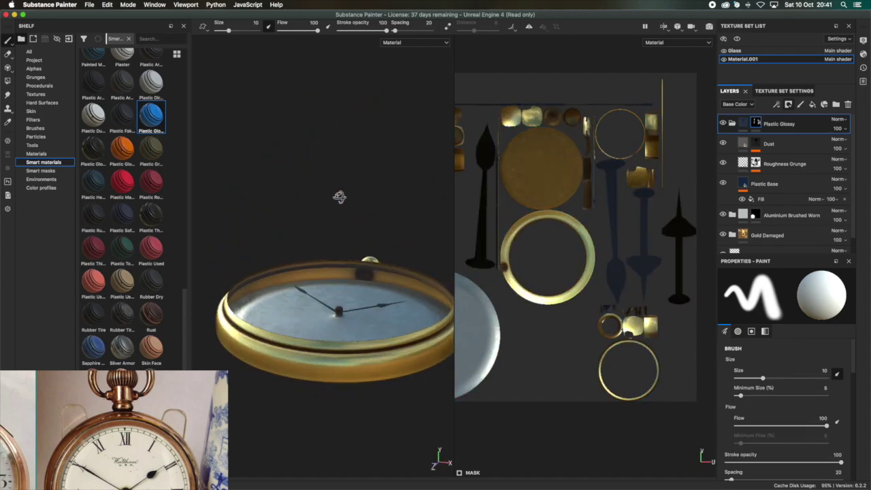
pyautogui.click(773, 162)
pyautogui.press('f')
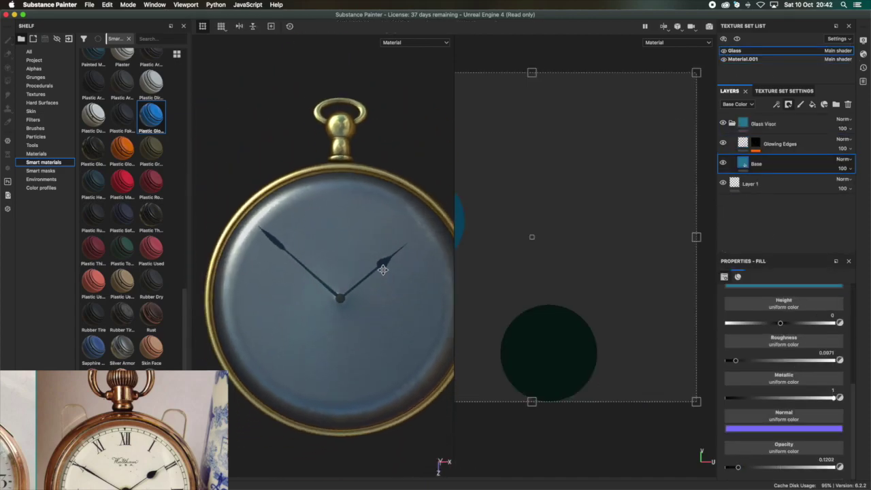
pyautogui.click(752, 61)
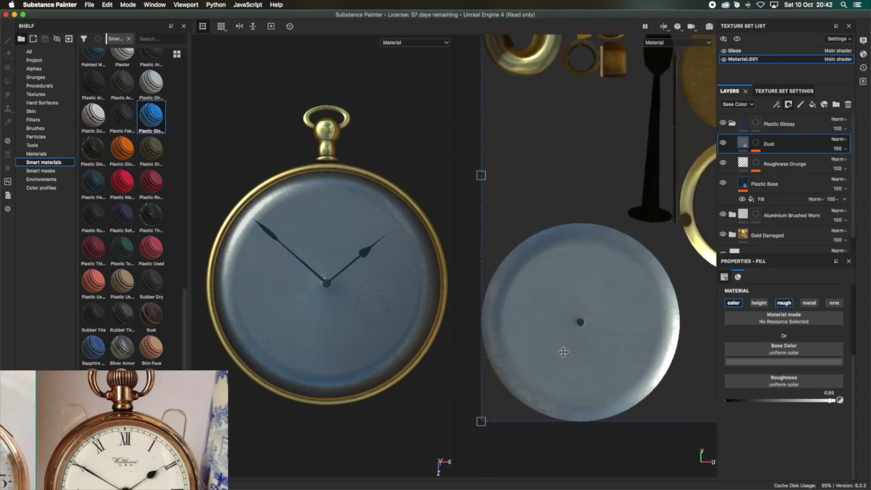
pyautogui.click(811, 105)
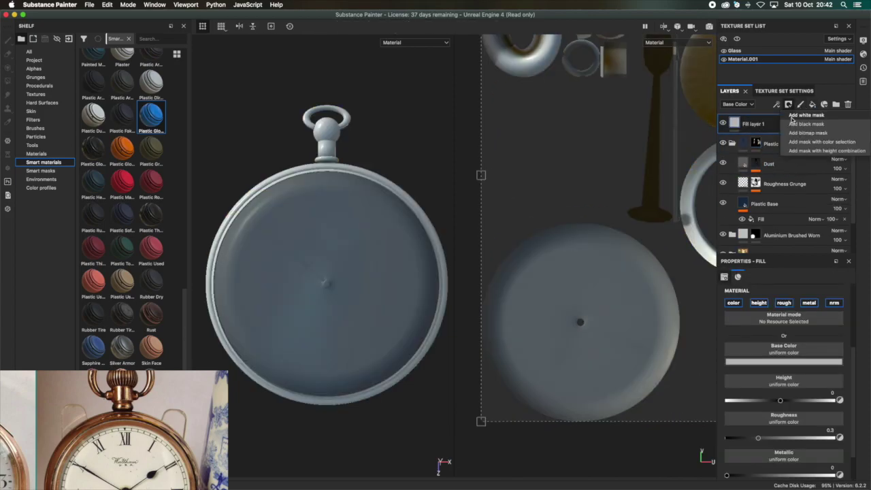
# Step: Give Fill layer 1 a dark brown base colour and a black mask
pyautogui.click(10, 62)
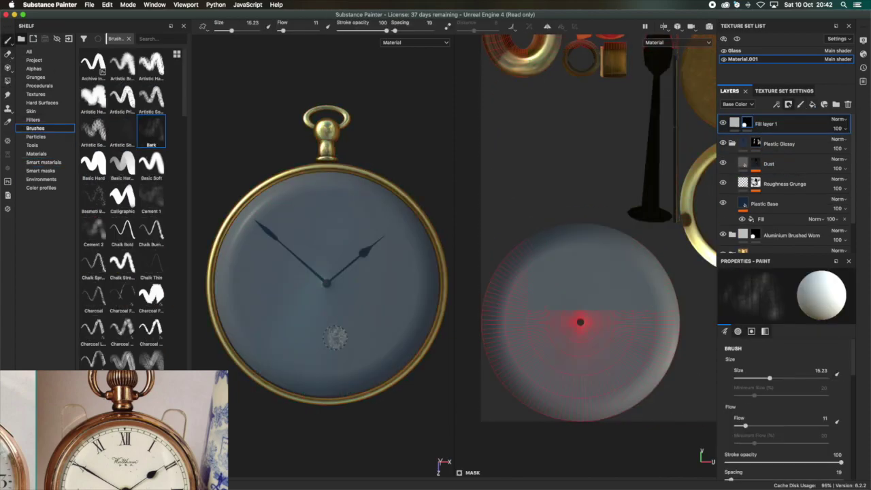
pyautogui.press('e')
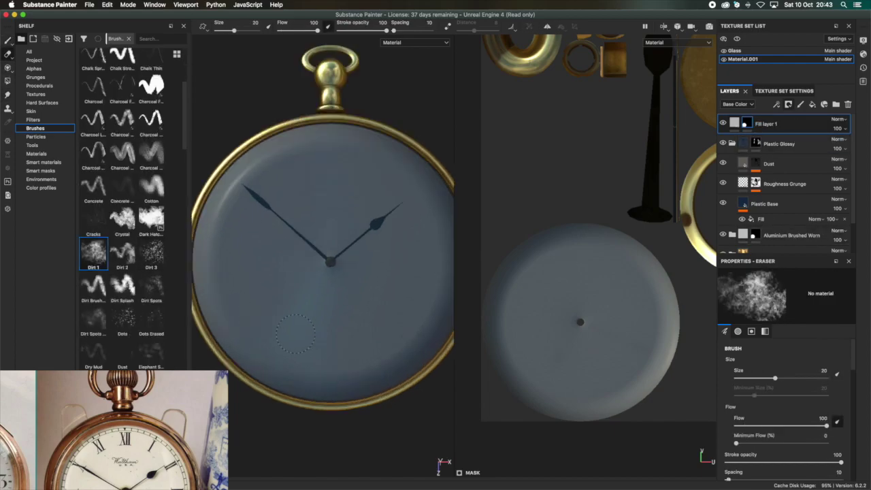
pyautogui.click(734, 123)
pyautogui.click(757, 317)
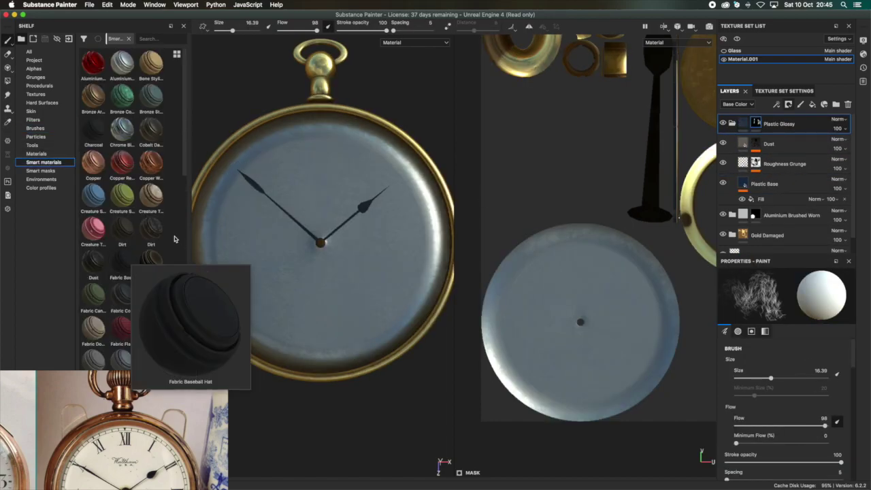
pyautogui.scroll(-5, 126, 266)
pyautogui.moveTo(93, 213); pyautogui.dragTo(300, 233)
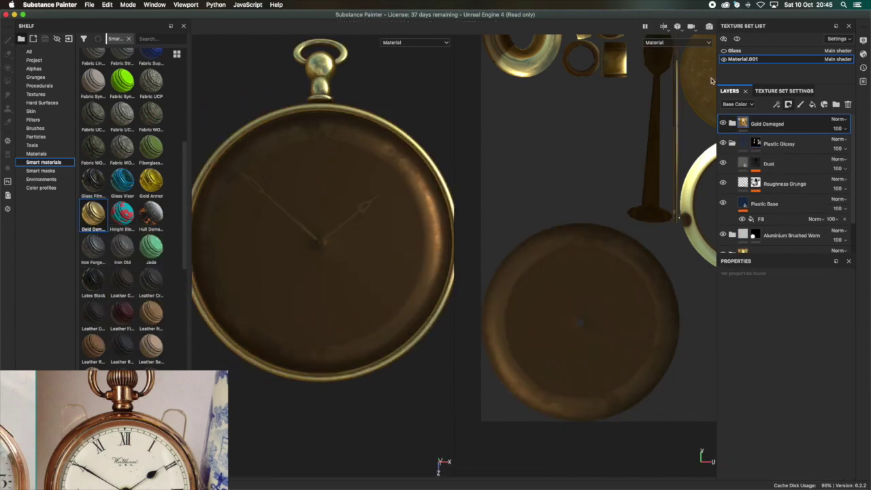
pyautogui.click(8, 56)
# Step: Paint dirt grime onto the dial with the Dirt 1 brush
pyautogui.click(36, 128)
pyautogui.click(93, 289)
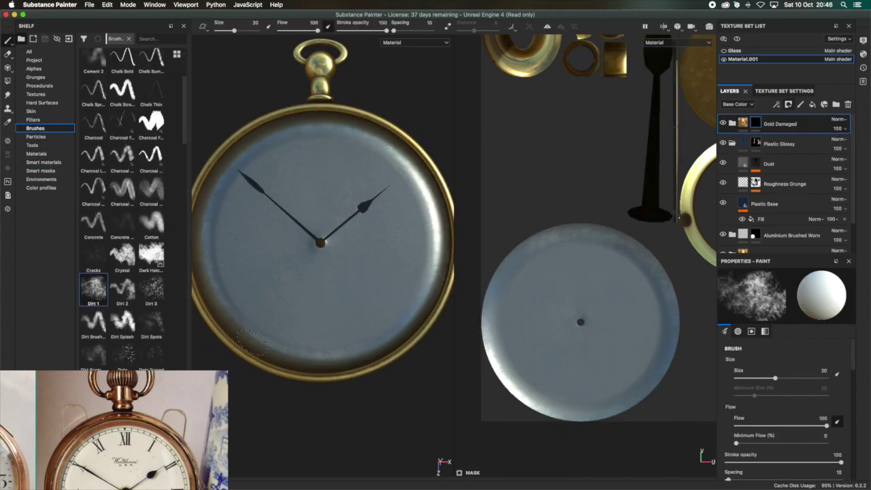
pyautogui.keyDown('alt'); pyautogui.moveTo(200, 284); pyautogui.dragTo(343, 299); pyautogui.keyUp('alt')
pyautogui.click(732, 123)
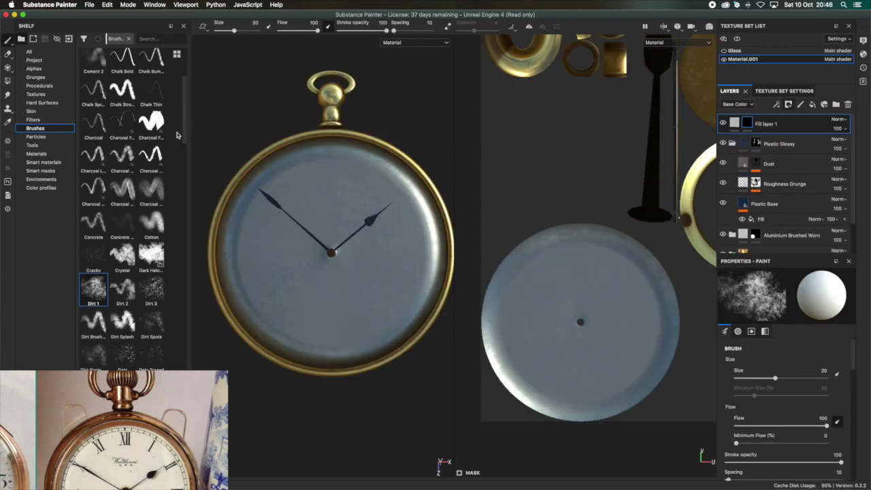
pyautogui.click(734, 123)
pyautogui.click(783, 362)
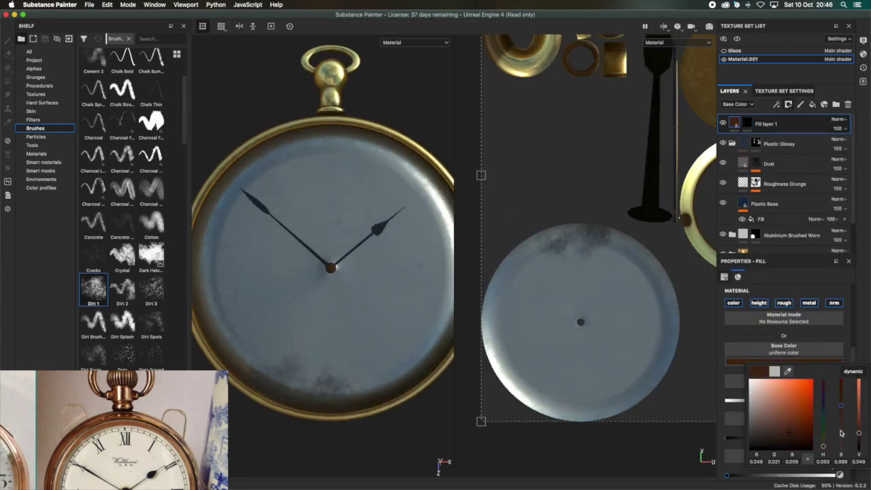
pyautogui.click(747, 123)
# Step: Shift the grime to dark red-brown and paint it around the dial rim and centre
pyautogui.keyDown('alt'); pyautogui.moveTo(320, 272); pyautogui.dragTo(381, 258); pyautogui.keyUp('alt')
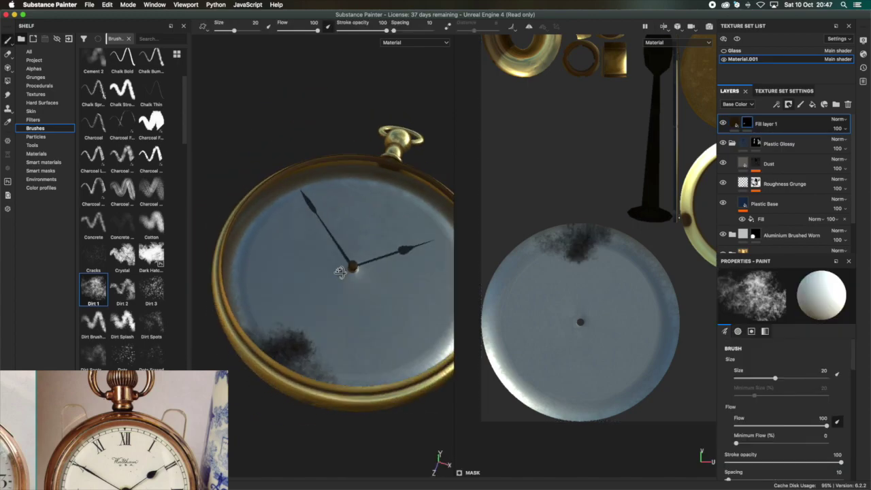
pyautogui.scroll(2, 810, 384)
pyautogui.scroll(3, 811, 384)
pyautogui.scroll(3, 326, 239)
pyautogui.scroll(5, 326, 239)
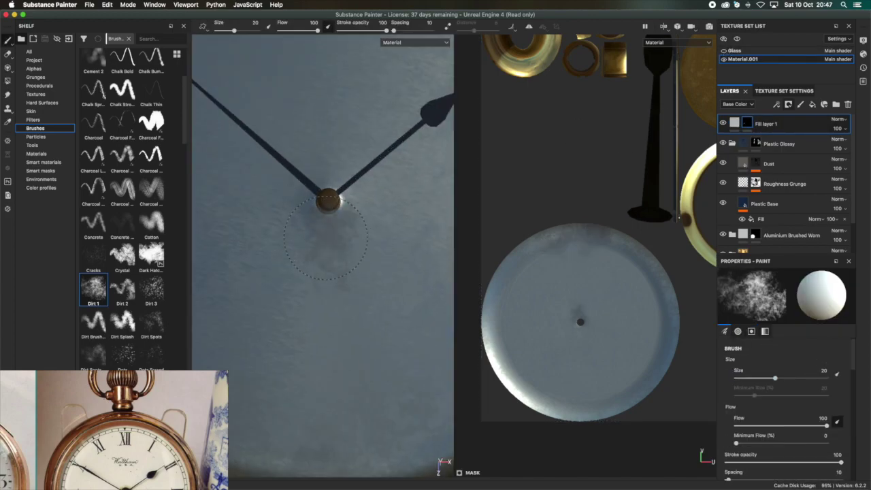
pyautogui.click(734, 123)
pyautogui.click(783, 361)
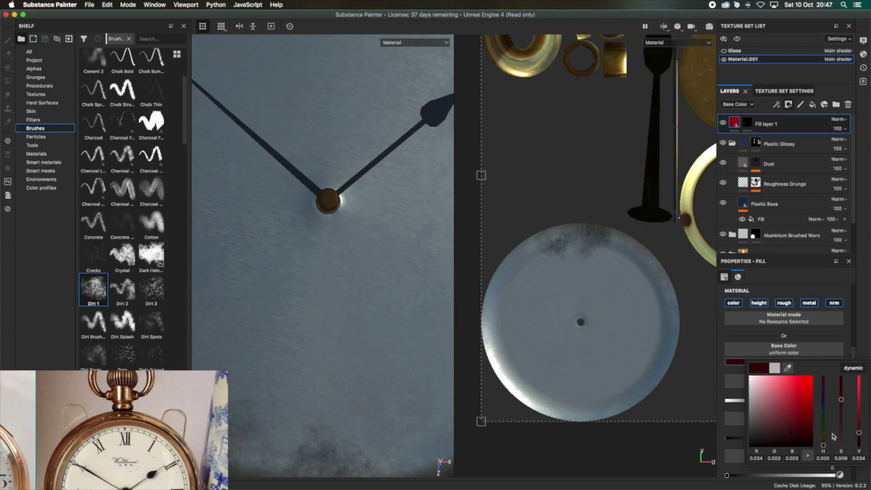
pyautogui.press('f')
pyautogui.click(747, 123)
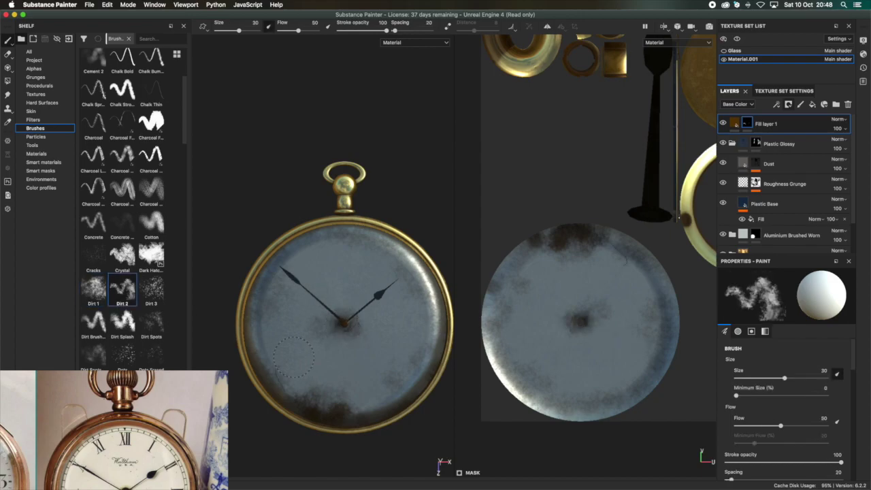
pyautogui.keyDown('alt'); pyautogui.moveTo(407, 335); pyautogui.dragTo(375, 187); pyautogui.keyUp('alt')
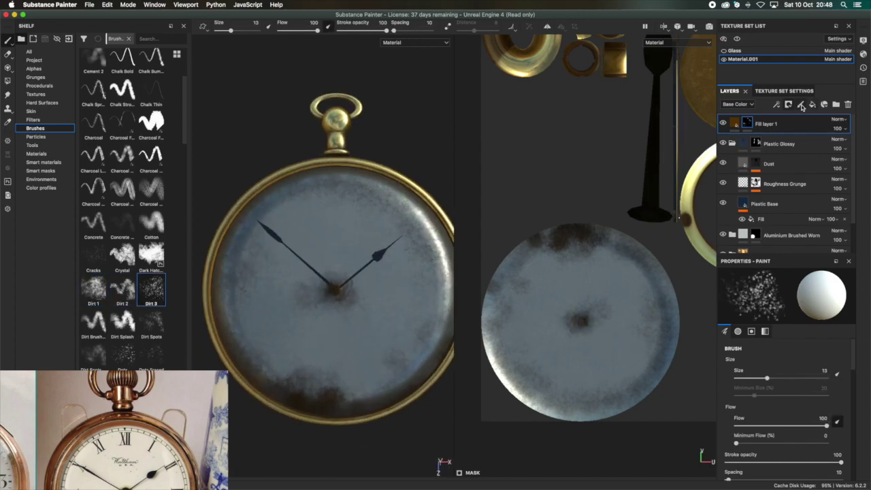
pyautogui.click(811, 107)
# Step: Set Fill layer 2 to dark navy with a black mask and choose the Dirt 1 brush
pyautogui.click(783, 361)
pyautogui.click(783, 436)
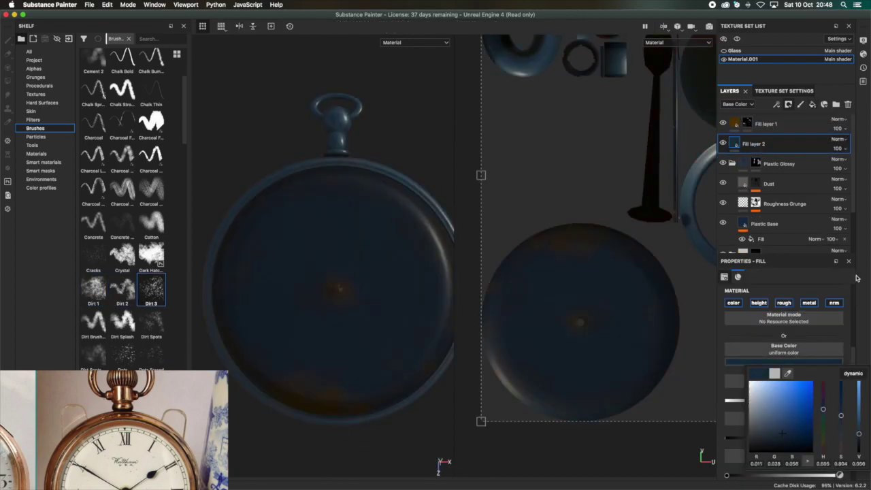
pyautogui.click(778, 128)
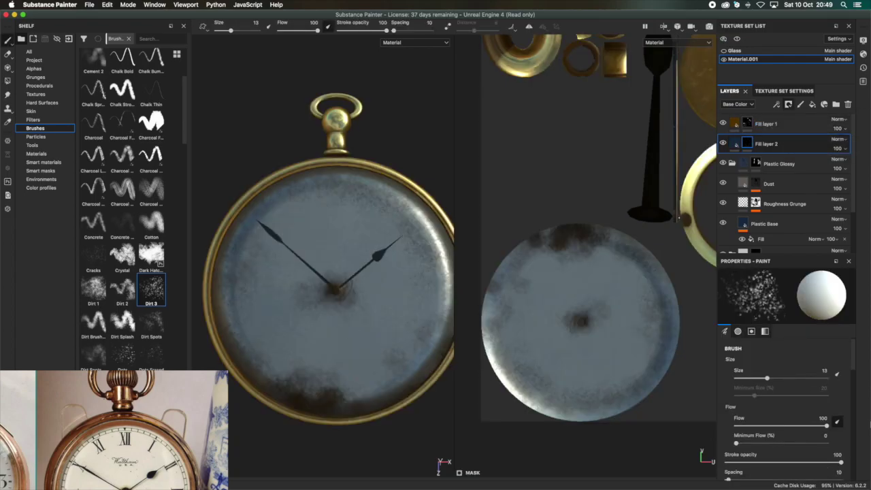
pyautogui.scroll(-4, 113, 266)
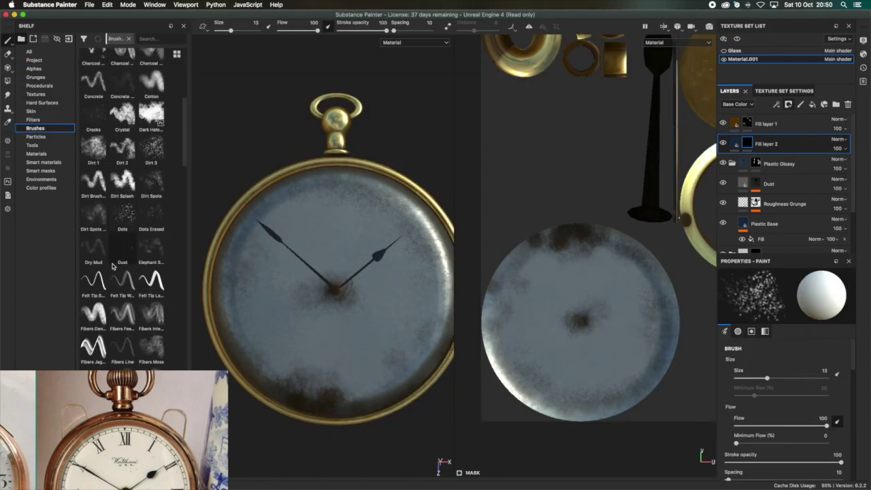
pyautogui.scroll(-10, 113, 266)
pyautogui.click(94, 94)
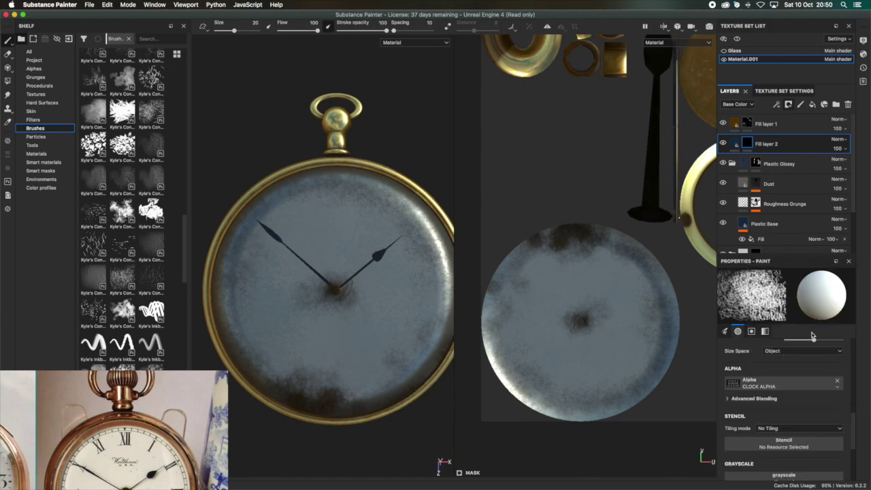
pyautogui.scroll(10, 113, 205)
pyautogui.click(93, 252)
# Step: Load CLOCK ALPHA as the stencil, position it over the dial and stamp numerals
pyautogui.click(783, 443)
pyautogui.click(742, 320)
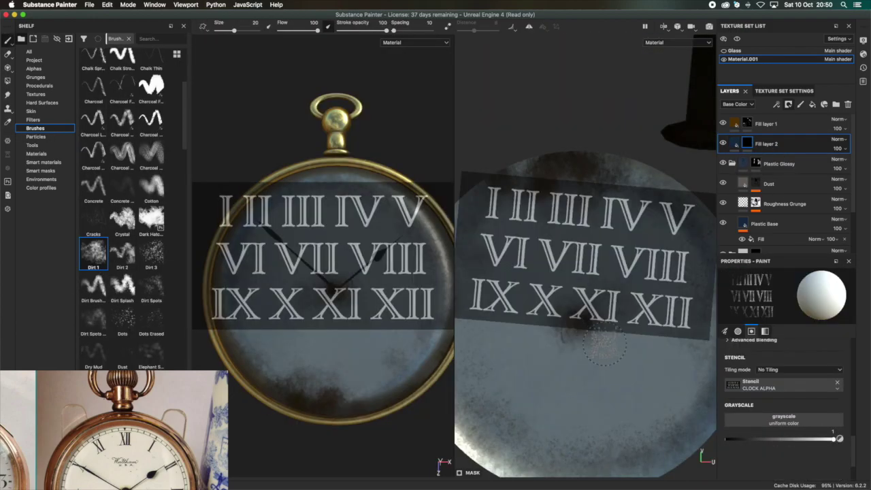
pyautogui.press('s')
pyautogui.moveTo(619, 310); pyautogui.dragTo(538, 212)
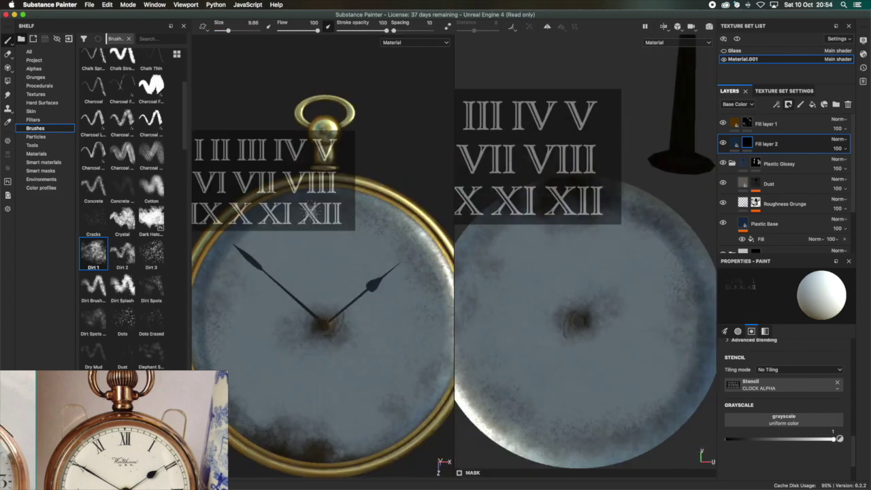
pyautogui.press('s')
pyautogui.moveTo(358, 221); pyautogui.dragTo(414, 356)
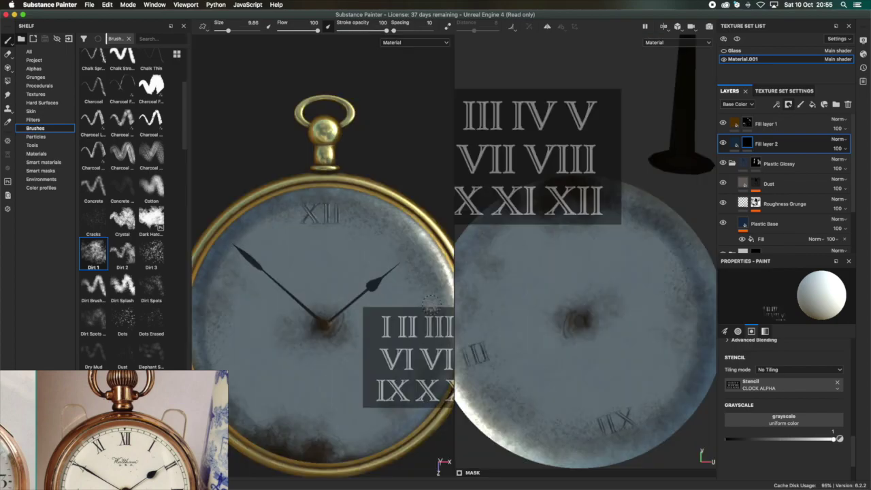
pyautogui.press('s')
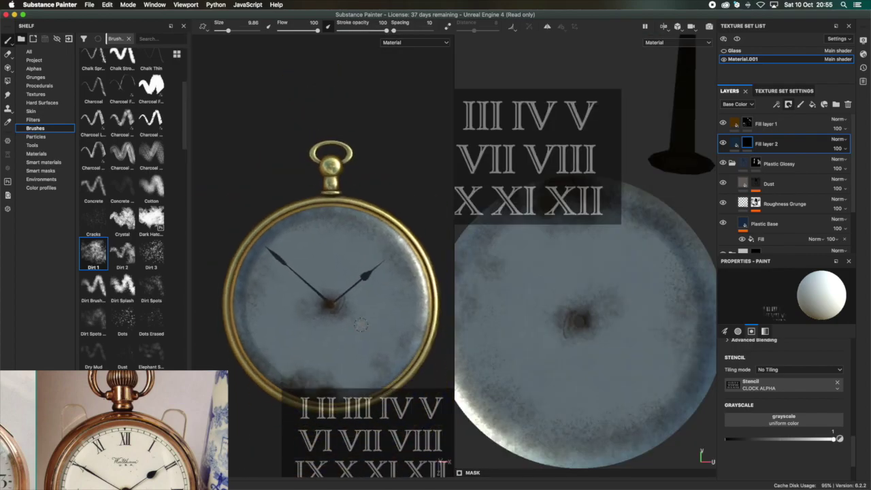
# Step: Resize and reposition the stencil to paint the remaining Roman numerals I to XII
pyautogui.press('s')
pyautogui.moveTo(373, 421); pyautogui.dragTo(299, 205)
pyautogui.click(664, 26)
pyautogui.click(674, 46)
pyautogui.press('s')
pyautogui.press('s')
pyautogui.moveTo(466, 286); pyautogui.dragTo(593, 347)
pyautogui.press('s')
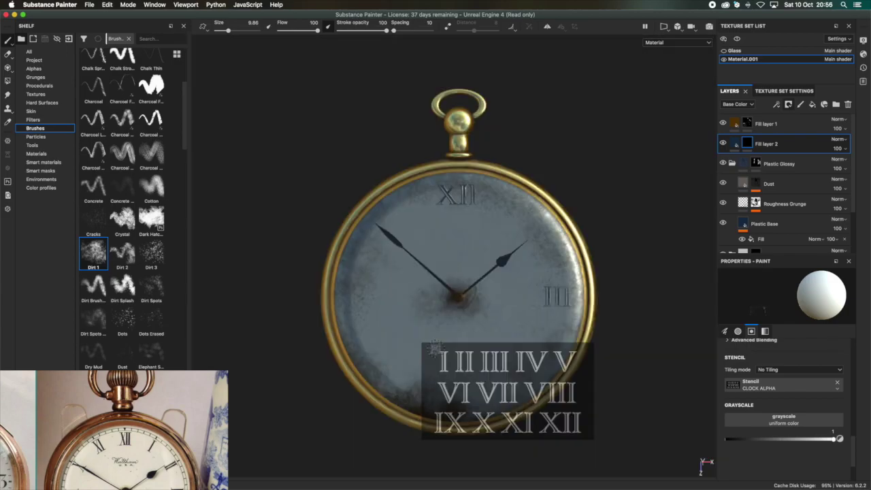
pyautogui.press('s')
pyautogui.moveTo(388, 278); pyautogui.dragTo(542, 288, button='middle')
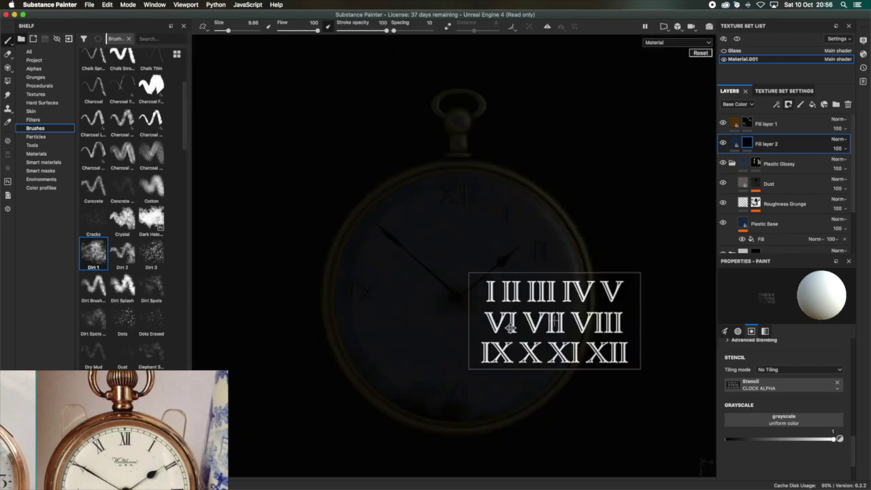
pyautogui.moveTo(543, 288); pyautogui.dragTo(434, 341, button='middle')
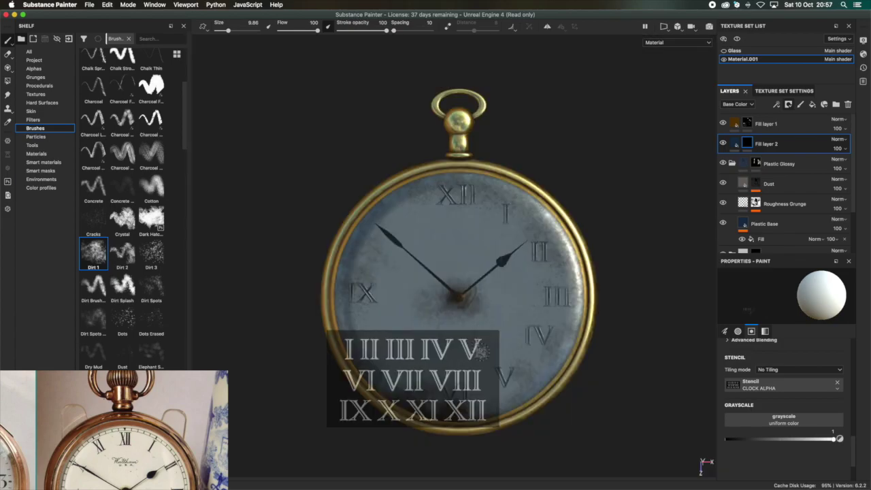
pyautogui.moveTo(434, 341); pyautogui.dragTo(408, 341, button='right')
pyautogui.moveTo(409, 340)
pyautogui.mouseDown(button='middle')
pyautogui.moveTo(365, 332)
pyautogui.moveTo(435, 231)
pyautogui.moveTo(406, 218)
pyautogui.moveTo(419, 241)
pyautogui.moveTo(422, 227)
pyautogui.mouseUp(button='middle')
pyautogui.press('s')
pyautogui.press('s')
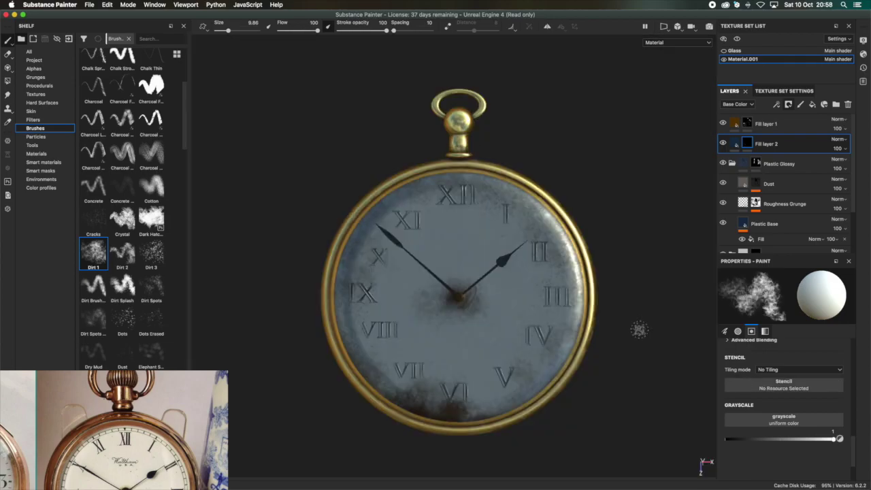
pyautogui.keyDown('alt'); pyautogui.moveTo(639, 329); pyautogui.dragTo(533, 190); pyautogui.keyUp('alt')
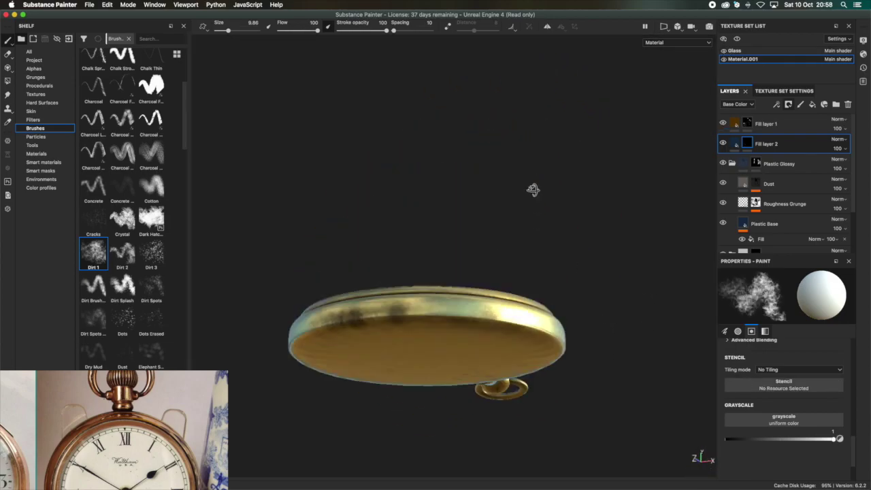
# Step: Give Gold Damaged a black mask driven by a Dirt generator and set gold fill height to 0
pyautogui.click(8, 55)
pyautogui.moveTo(502, 346)
pyautogui.keyDown('alt'); pyautogui.mouseDown()
pyautogui.moveTo(443, 275)
pyautogui.moveTo(517, 259)
pyautogui.mouseUp(); pyautogui.keyUp('alt')
pyautogui.scroll(-3, 780, 224)
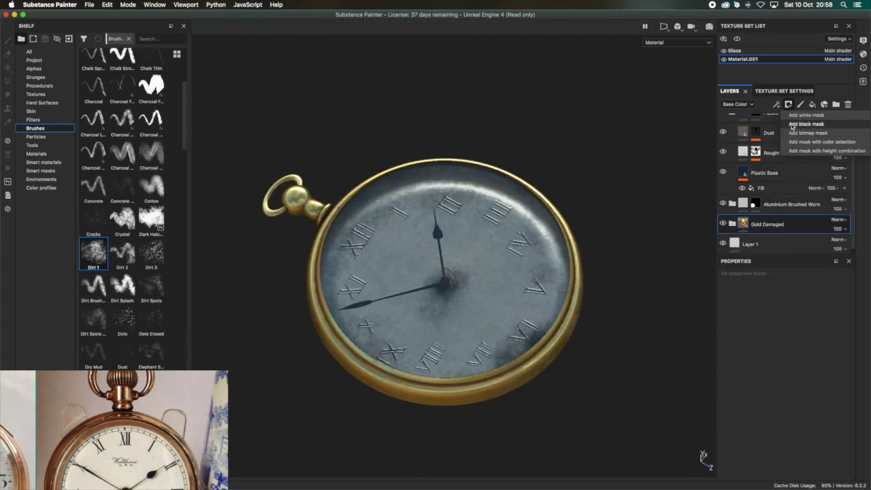
pyautogui.click(806, 123)
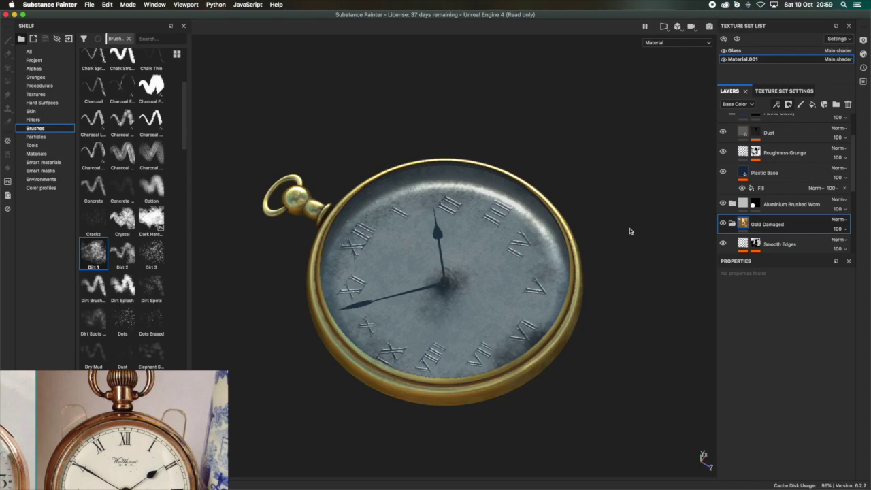
pyautogui.click(761, 343)
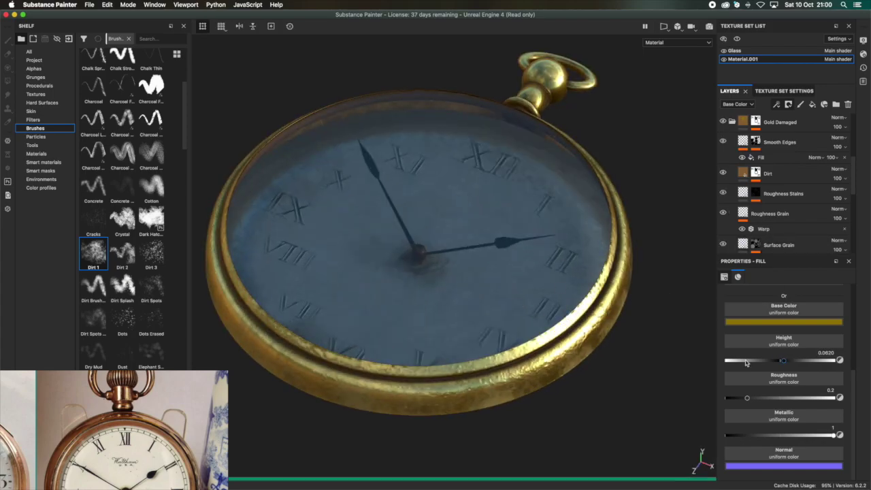
pyautogui.keyDown('alt'); pyautogui.moveTo(484, 236); pyautogui.dragTo(525, 235); pyautogui.keyUp('alt')
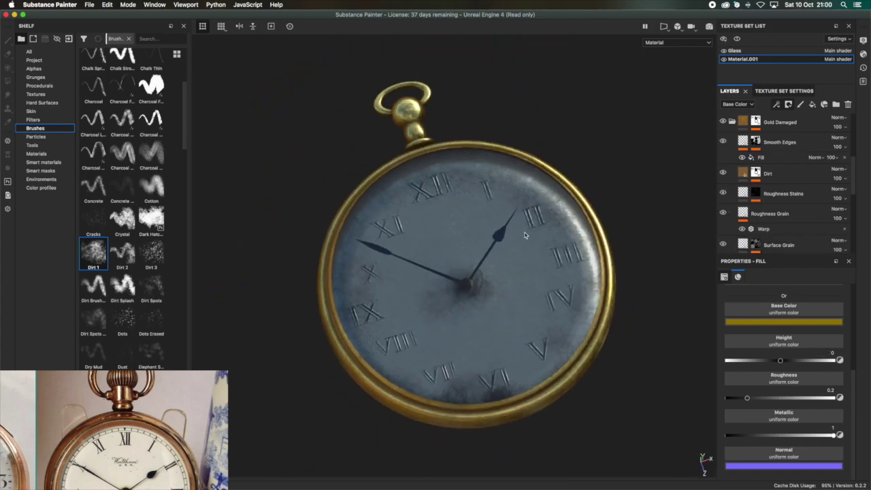
pyautogui.scroll(3, 751, 182)
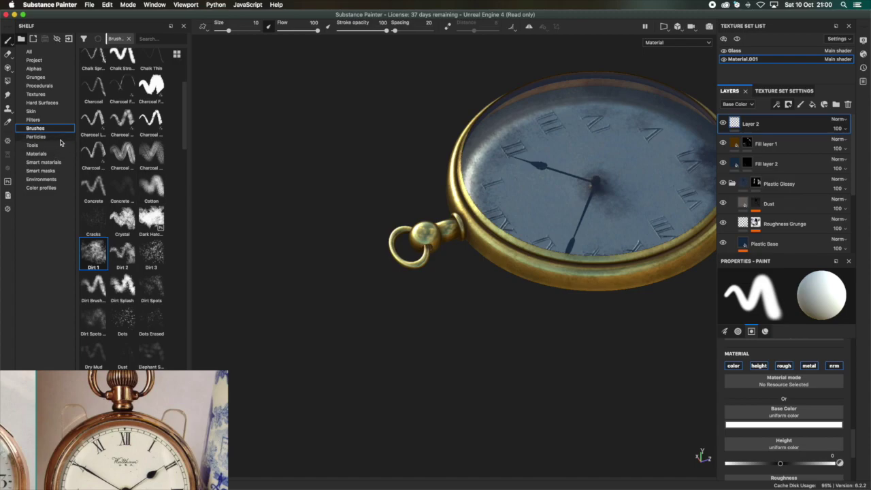
# Step: Delete the extra Layer 3 from the watch's layer stack
pyautogui.scroll(3, 148, 163)
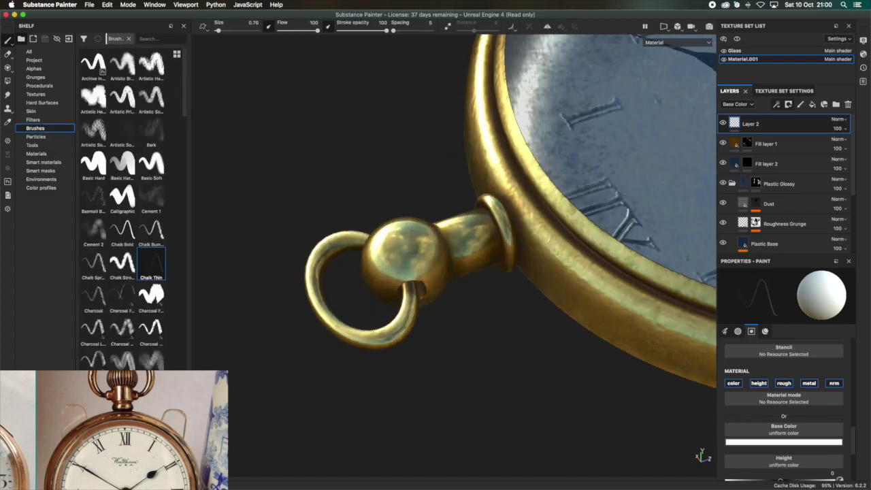
pyautogui.click(848, 104)
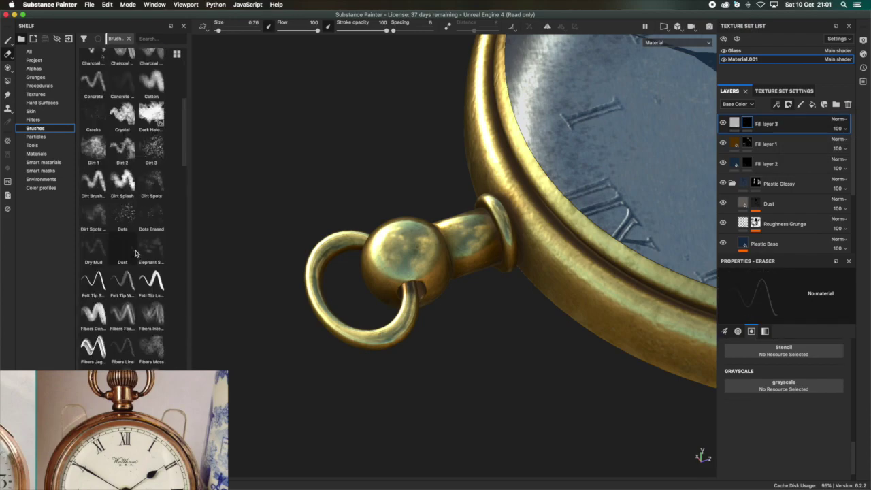
pyautogui.scroll(2, 407, 250)
pyautogui.press('1')
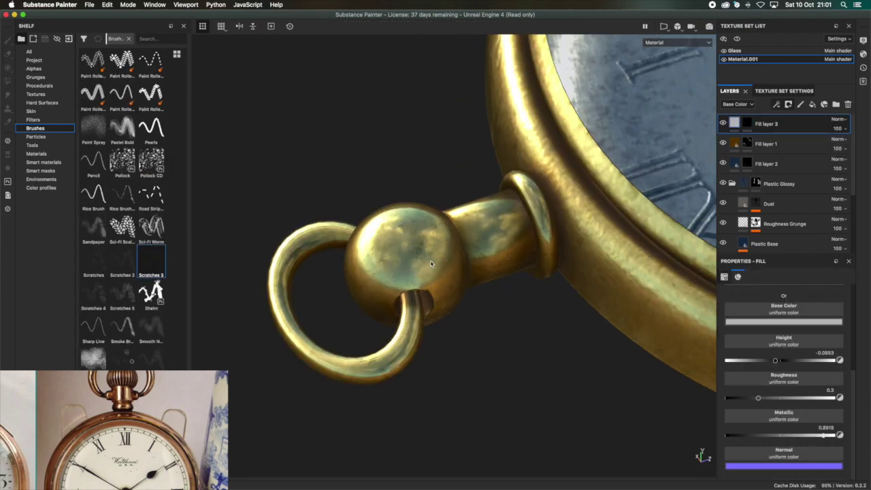
pyautogui.press('1')
pyautogui.moveTo(431, 264)
pyautogui.keyDown('alt'); pyautogui.mouseDown()
pyautogui.moveTo(438, 350)
pyautogui.moveTo(411, 403)
pyautogui.moveTo(446, 279)
pyautogui.moveTo(411, 259)
pyautogui.moveTo(407, 240)
pyautogui.moveTo(476, 313)
pyautogui.moveTo(492, 318)
pyautogui.moveTo(467, 297)
pyautogui.moveTo(421, 313)
pyautogui.moveTo(505, 311)
pyautogui.mouseUp(); pyautogui.keyUp('alt')
# Step: Scratch the case using the Scratches 5 brush on a white Fill layer 3
pyautogui.click(733, 125)
pyautogui.press('1')
pyautogui.press('f')
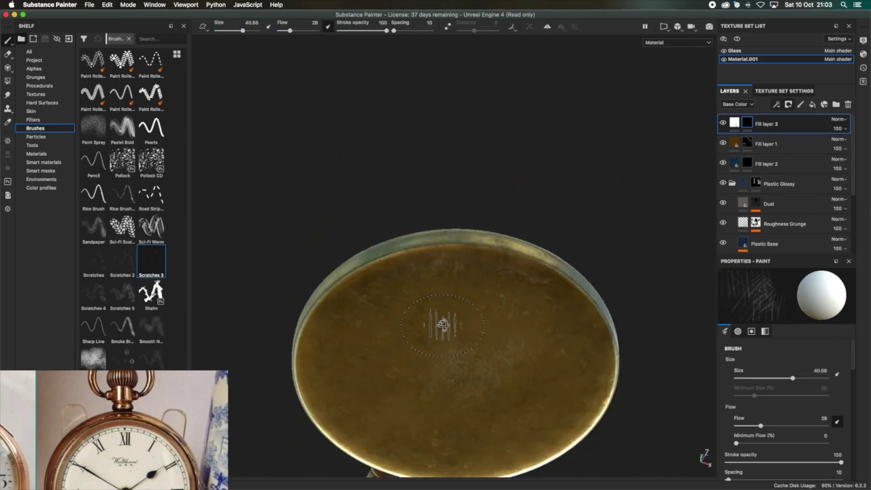
pyautogui.click(123, 294)
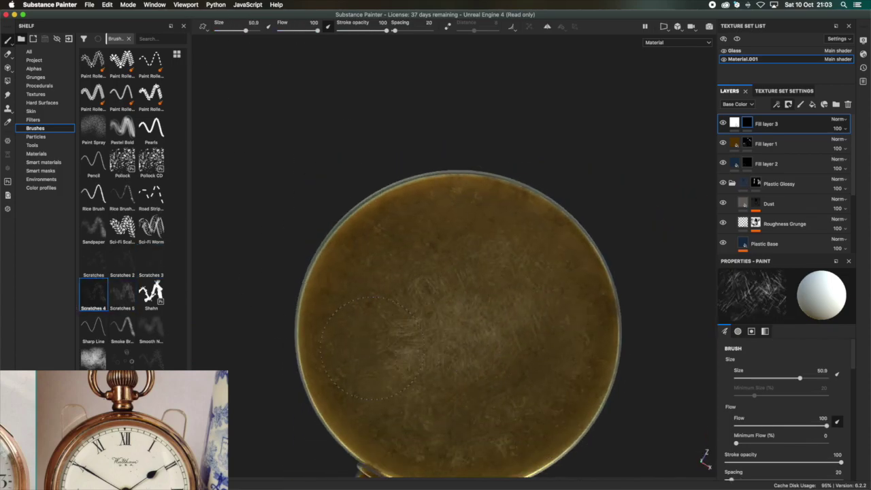
pyautogui.keyDown('alt'); pyautogui.moveTo(376, 386); pyautogui.dragTo(524, 115); pyautogui.keyUp('alt')
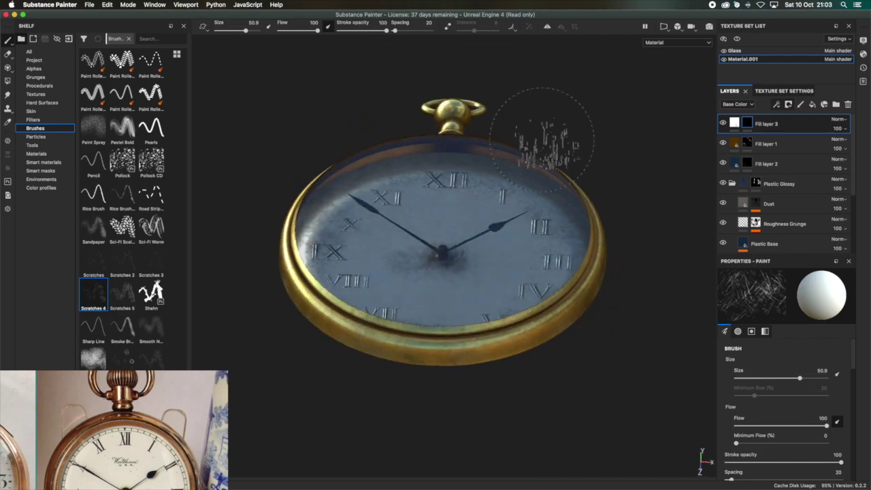
# Step: Add a new paint layer, Layer 2, to the Glass texture set
pyautogui.click(735, 51)
pyautogui.click(800, 104)
pyautogui.scroll(-3, 856, 365)
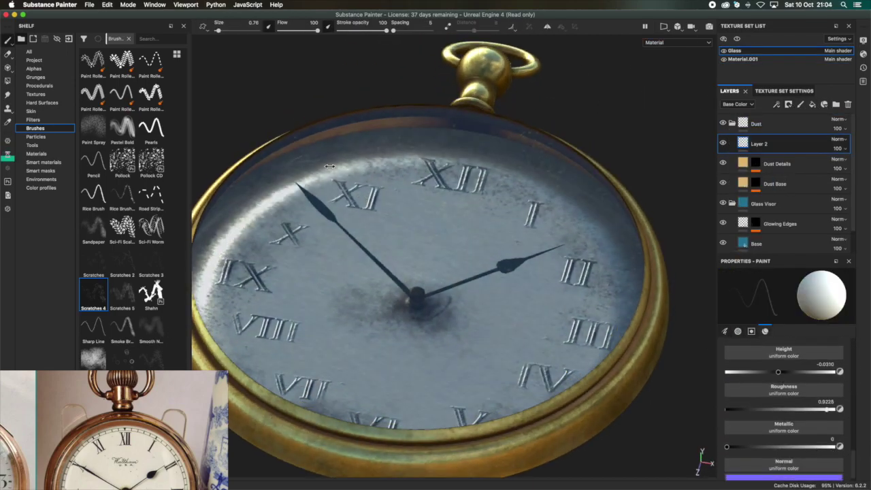
# Step: Save the pocket watch project and inspect the glass, dial, crown and bow
pyautogui.keyDown('alt'); pyautogui.moveTo(517, 285); pyautogui.dragTo(347, 182); pyautogui.keyUp('alt')
pyautogui.hotkey('ctrl', 's')
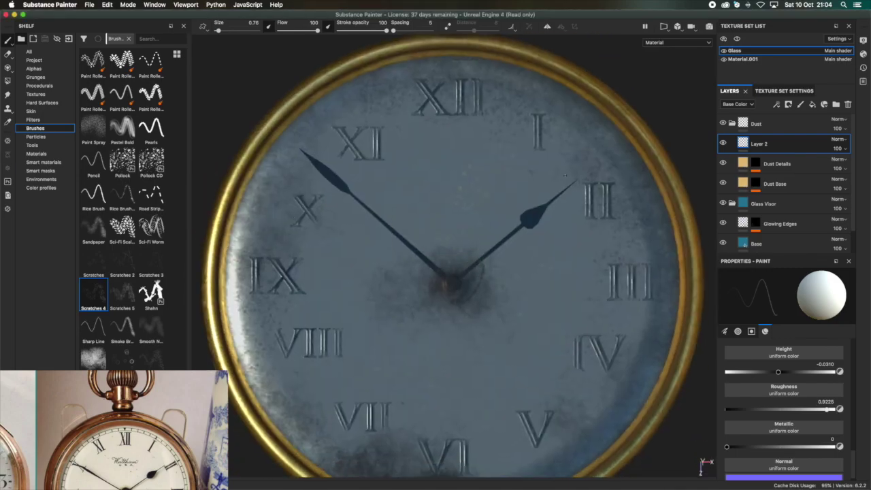
pyautogui.keyDown('alt'); pyautogui.moveTo(565, 175); pyautogui.dragTo(333, 199); pyautogui.keyUp('alt')
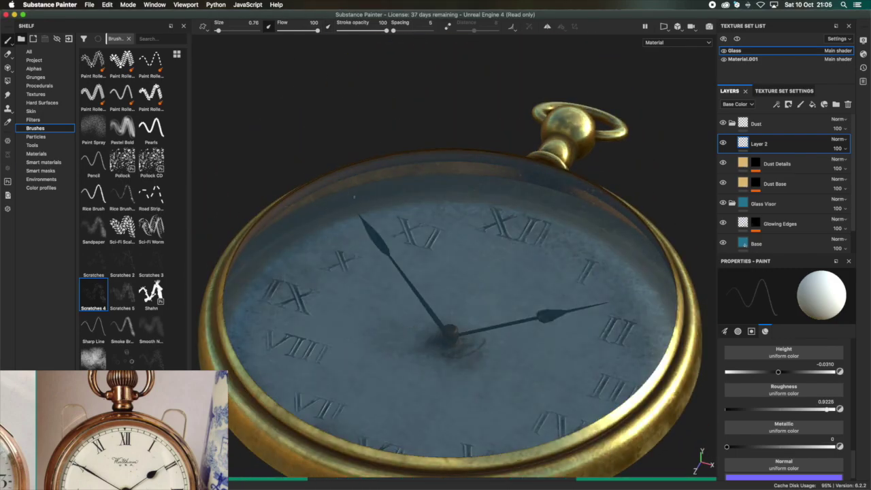
pyautogui.keyDown('alt'); pyautogui.moveTo(457, 233); pyautogui.dragTo(408, 204); pyautogui.keyUp('alt')
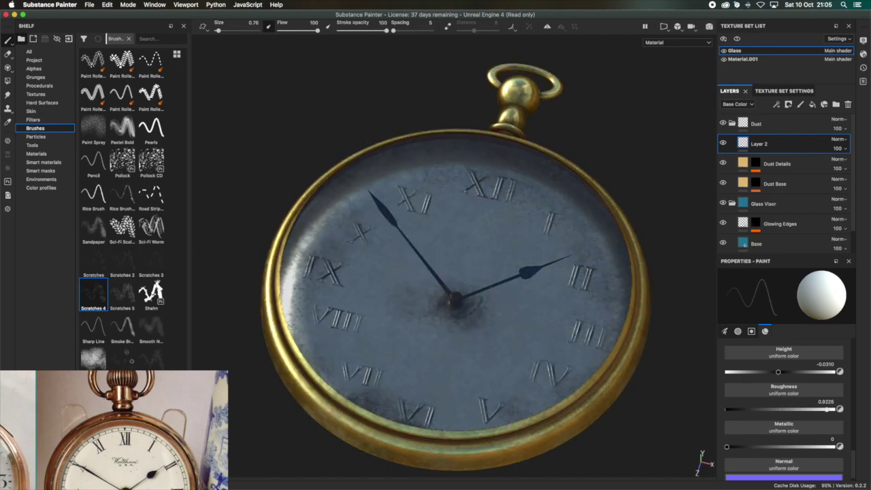
pyautogui.moveTo(347, 176)
pyautogui.keyDown('alt'); pyautogui.mouseDown()
pyautogui.moveTo(511, 365)
pyautogui.moveTo(506, 253)
pyautogui.moveTo(511, 334)
pyautogui.moveTo(640, 151)
pyautogui.mouseUp(); pyautogui.keyUp('alt')
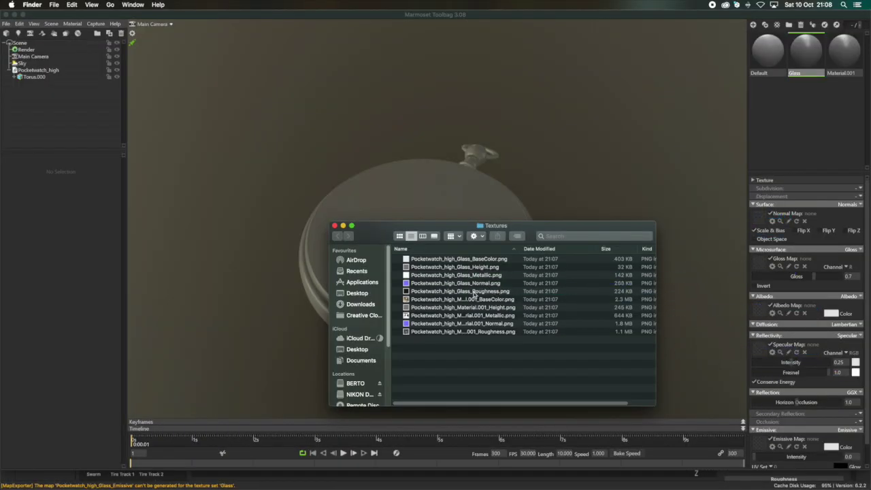
# Step: Load the Glass PNGs onto the Glass material and the dial and case PNGs onto Material.001
pyautogui.click(826, 258)
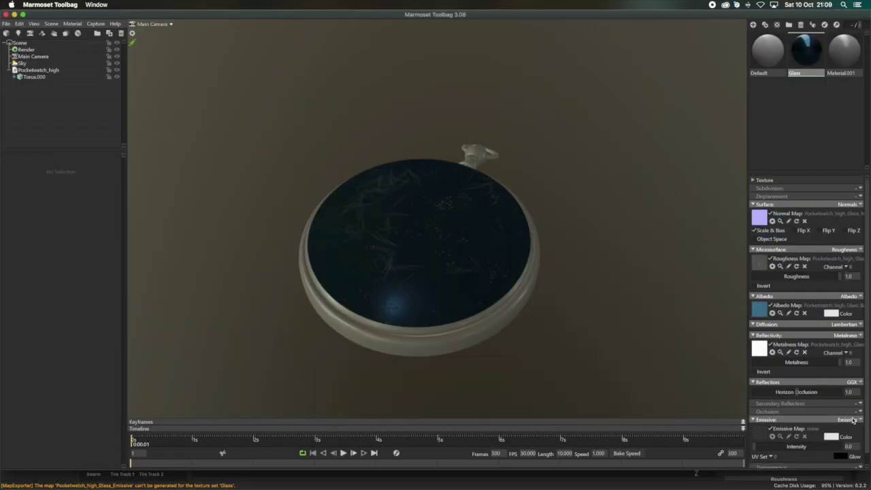
pyautogui.scroll(5, 583, 305)
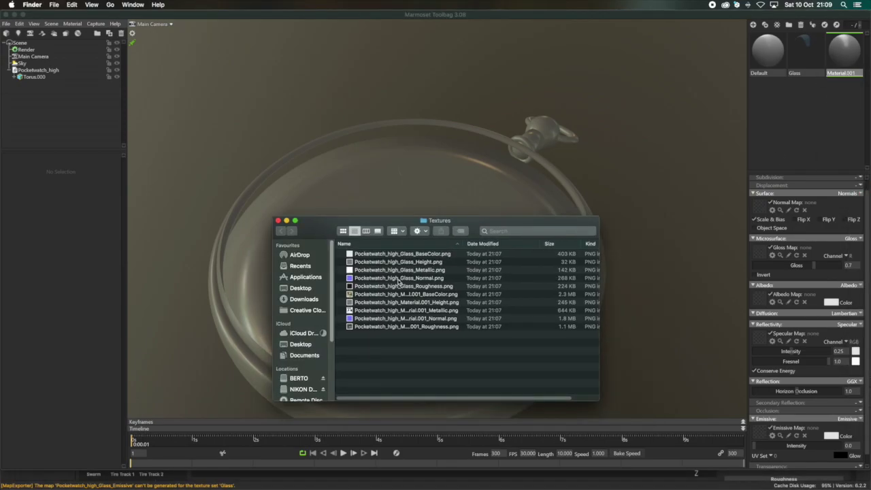
pyautogui.moveTo(767, 254); pyautogui.dragTo(827, 226)
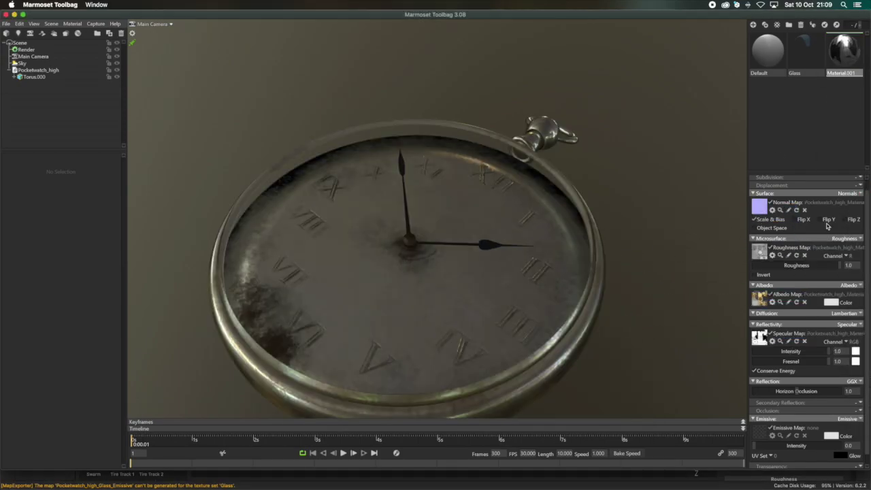
pyautogui.click(34, 77)
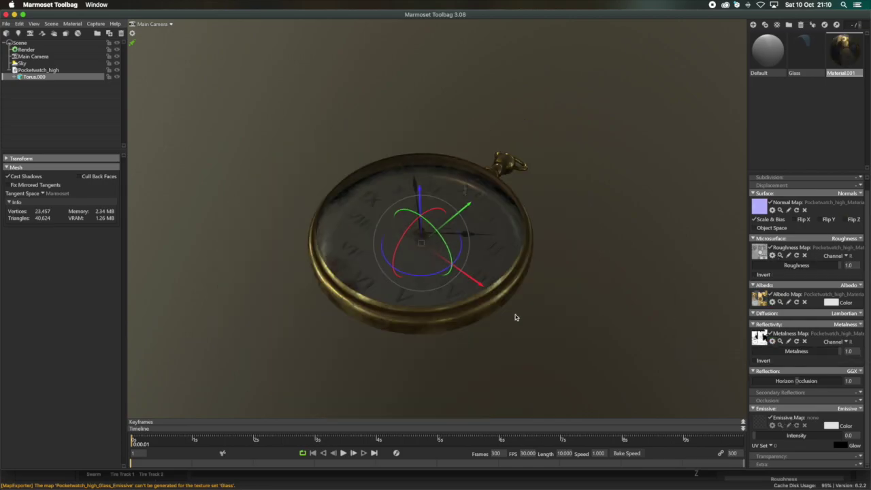
# Step: Zoom in on the textured dial and show the 3D and 2D texture views side by side
pyautogui.moveTo(515, 314); pyautogui.dragTo(501, 292)
pyautogui.scroll(3, 502, 292)
pyautogui.scroll(5, 471, 233)
pyautogui.scroll(-3, 471, 234)
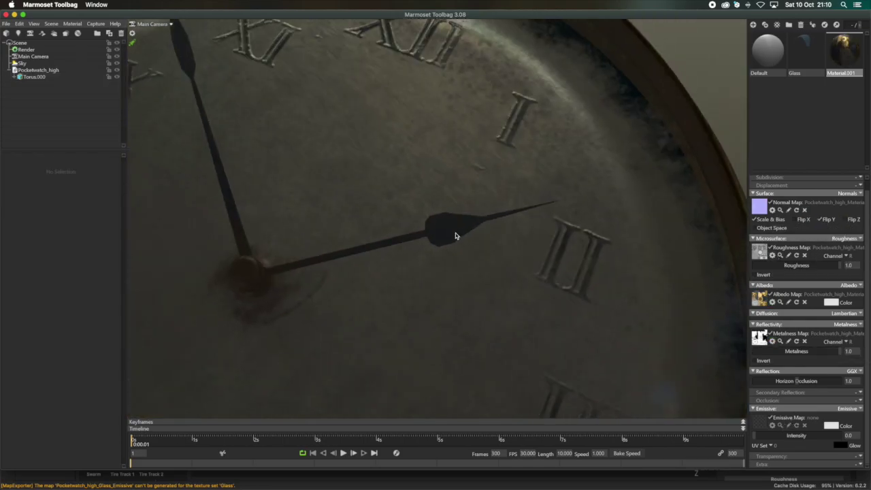
pyautogui.scroll(-3, 455, 232)
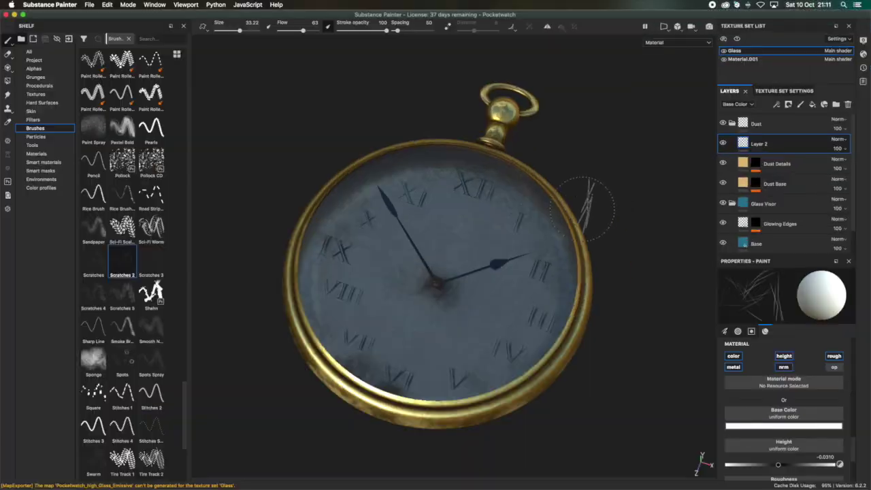
pyautogui.keyDown('alt'); pyautogui.moveTo(582, 204); pyautogui.dragTo(517, 224); pyautogui.keyUp('alt')
pyautogui.click(664, 26)
pyautogui.click(677, 42)
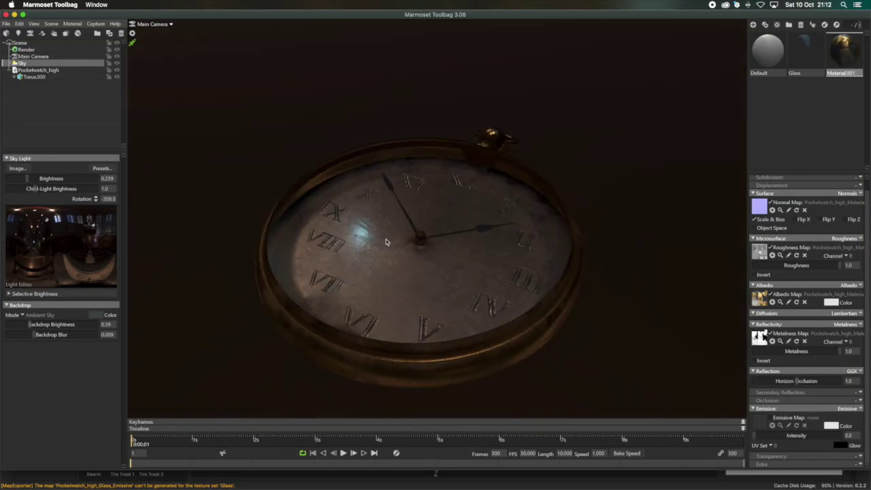
# Step: Add a spot light to the watch scene and set its colour to orange
pyautogui.click(43, 32)
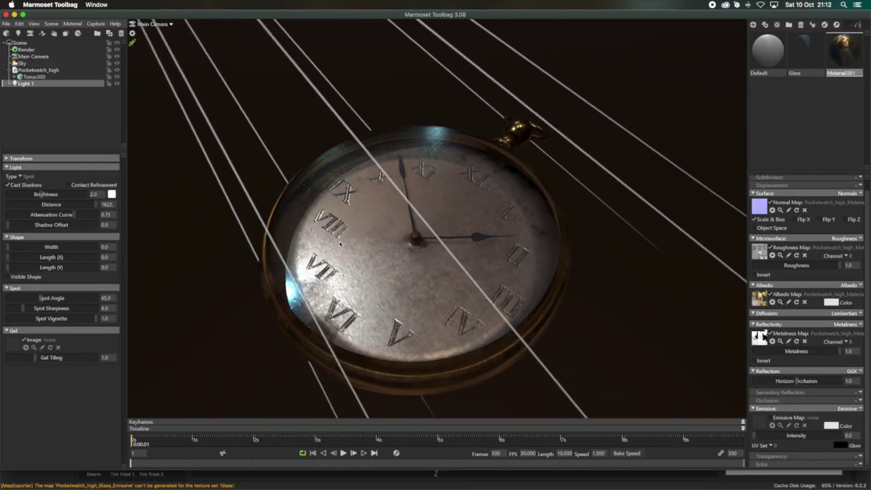
pyautogui.click(111, 194)
pyautogui.click(223, 375)
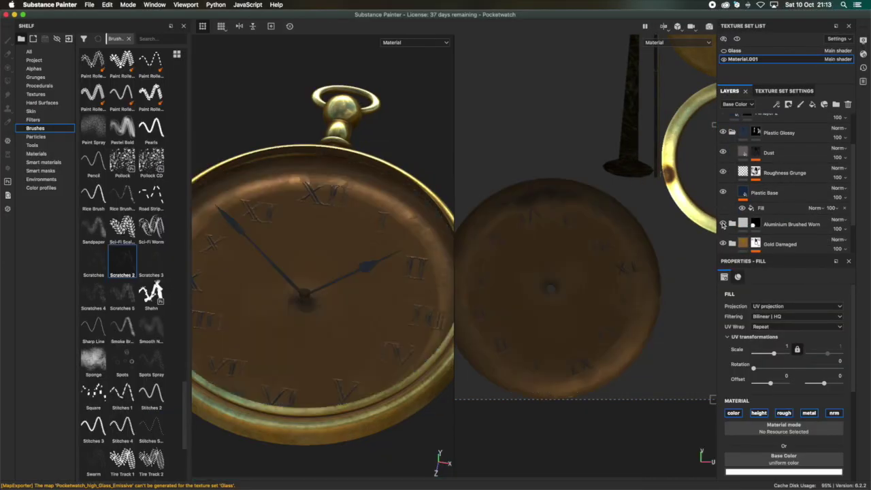
# Step: Try a plastic smart material on the watch, then undo it
pyautogui.click(43, 162)
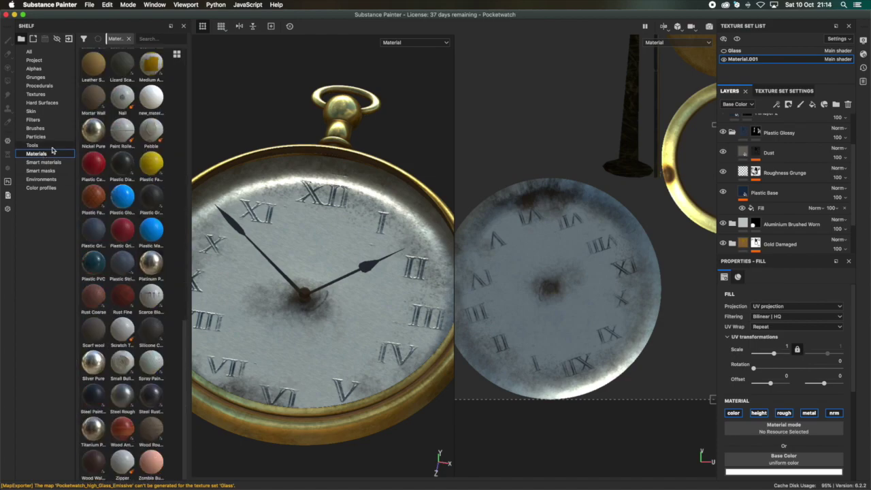
pyautogui.scroll(-10, 151, 383)
pyautogui.scroll(5, 151, 383)
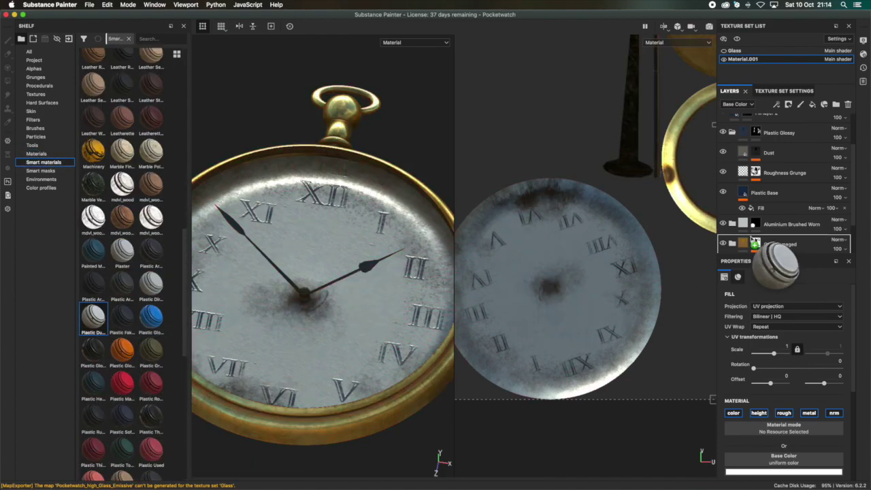
pyautogui.moveTo(93, 315); pyautogui.dragTo(776, 228)
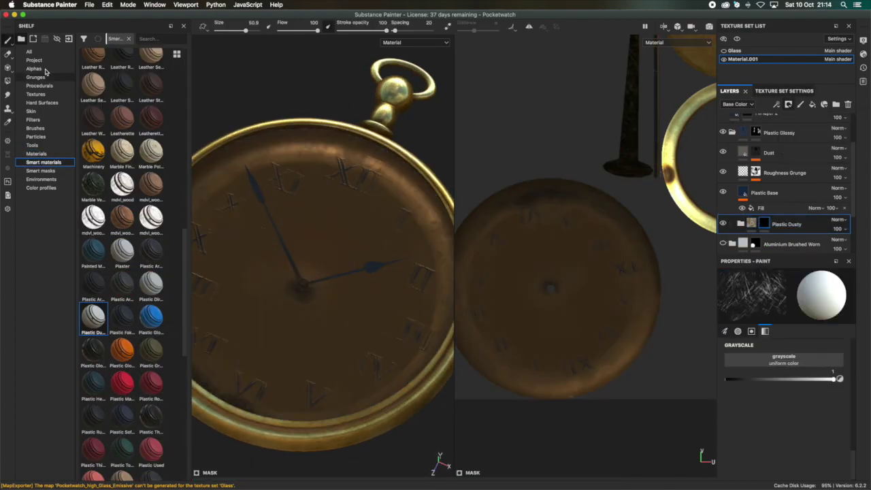
pyautogui.moveTo(129, 287); pyautogui.dragTo(762, 223)
pyautogui.hotkey('ctrl', 'z')
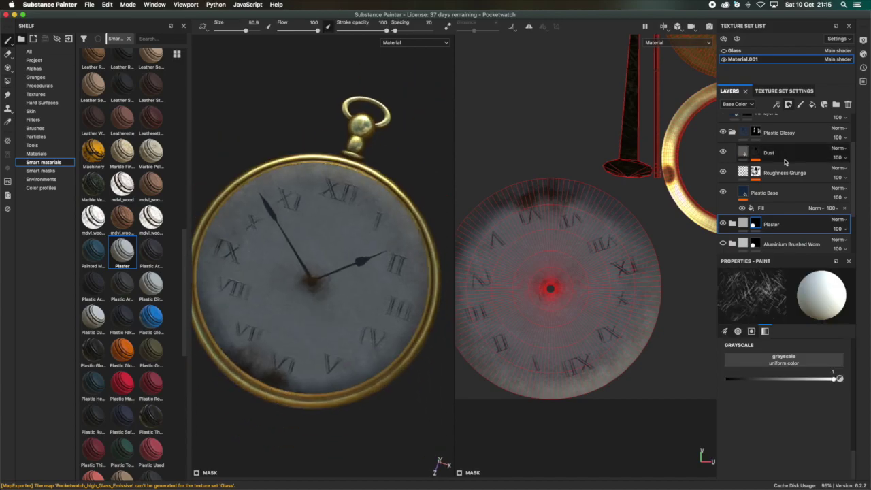
# Step: Switch back to painting and choose the Dirt 1 brush for smudges on the dial
pyautogui.scroll(3, 357, 280)
pyautogui.scroll(3, 748, 146)
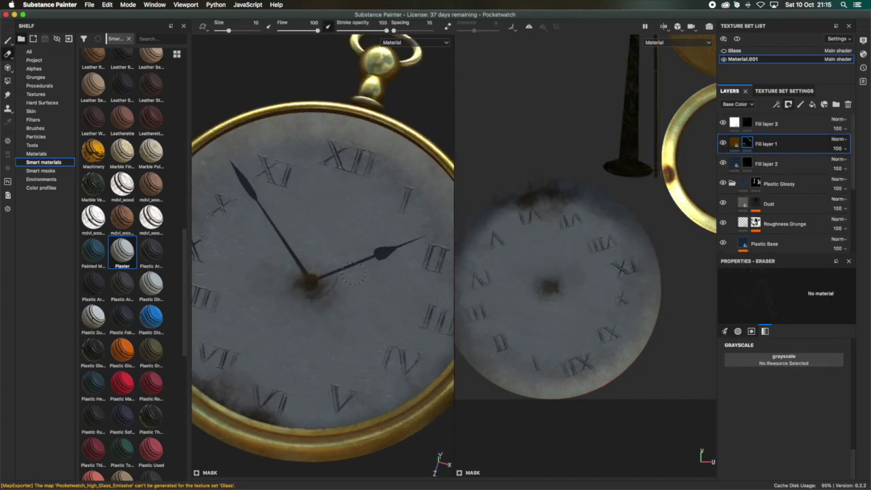
pyautogui.scroll(2, 352, 274)
pyautogui.click(35, 128)
pyautogui.click(122, 59)
pyautogui.scroll(2, 313, 279)
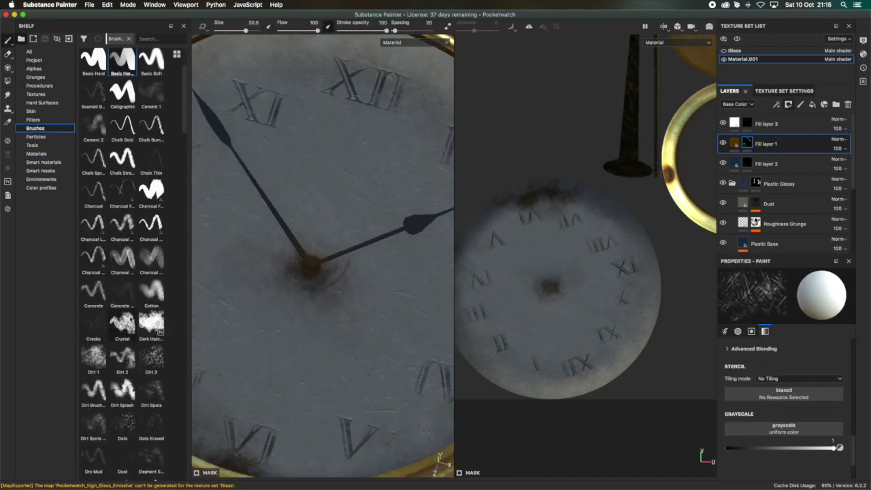
pyautogui.scroll(-5, 122, 319)
pyautogui.click(93, 143)
pyautogui.scroll(-3, 299, 399)
pyautogui.scroll(1, 300, 398)
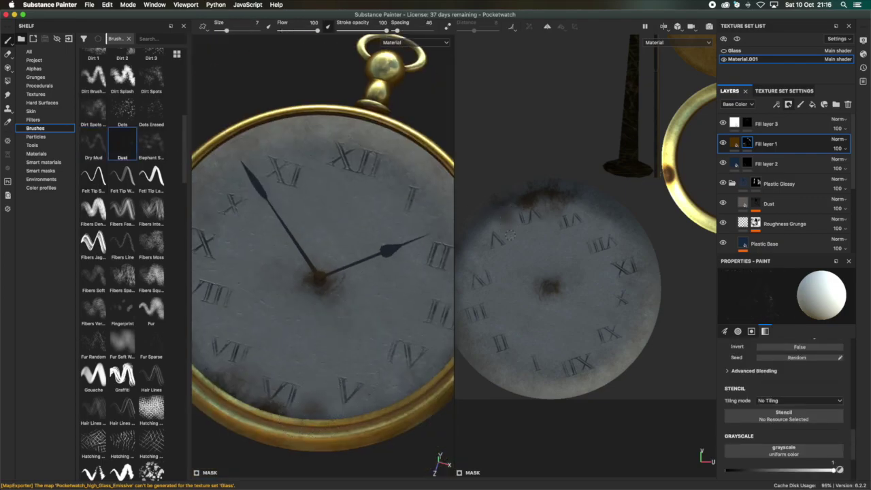
pyautogui.scroll(3, 98, 252)
pyautogui.click(93, 148)
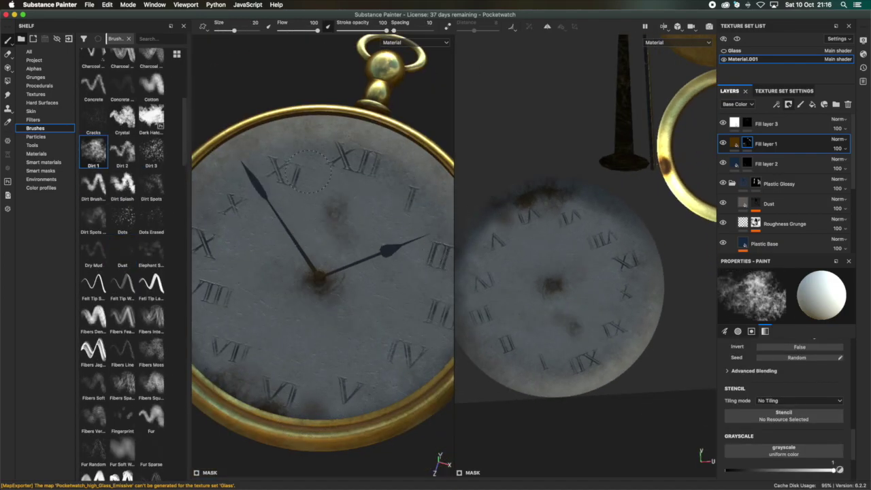
pyautogui.scroll(-2, 328, 344)
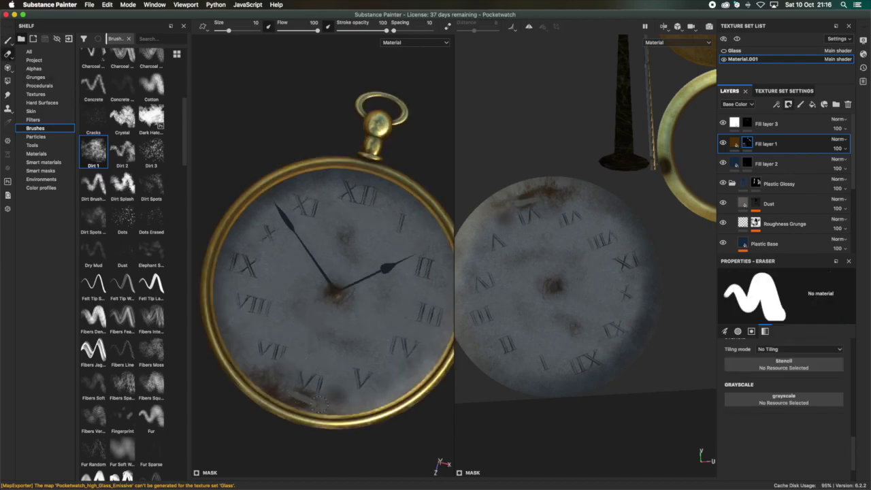
pyautogui.scroll(3, 311, 253)
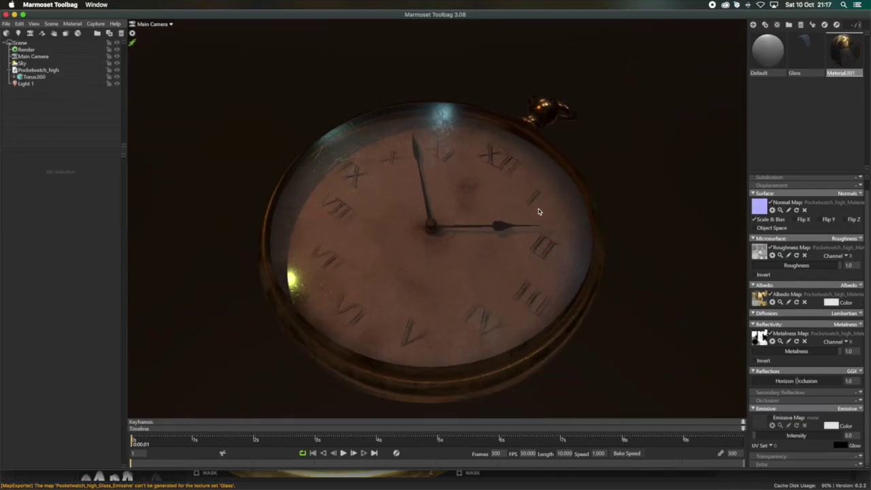
# Step: Pick a different sky environment and lower its brightness to 0.136
pyautogui.click(22, 63)
pyautogui.click(102, 169)
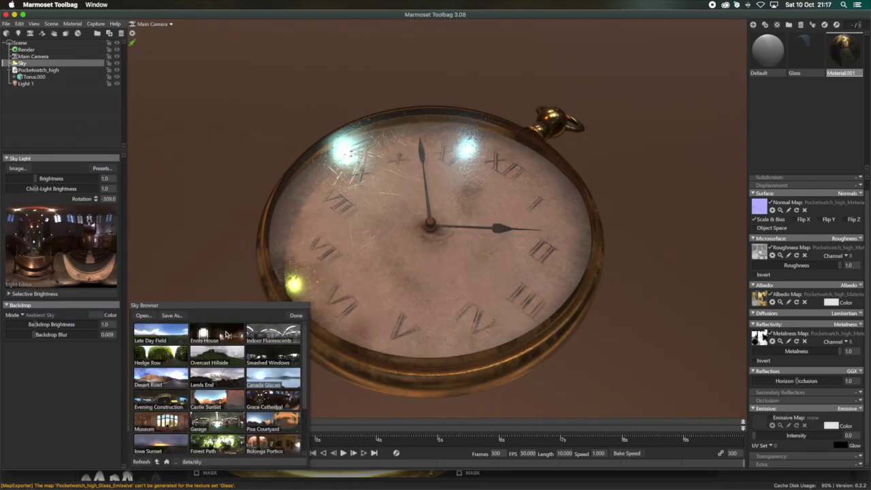
pyautogui.click(296, 315)
pyautogui.moveTo(51, 179); pyautogui.dragTo(20, 178)
pyautogui.click(43, 229)
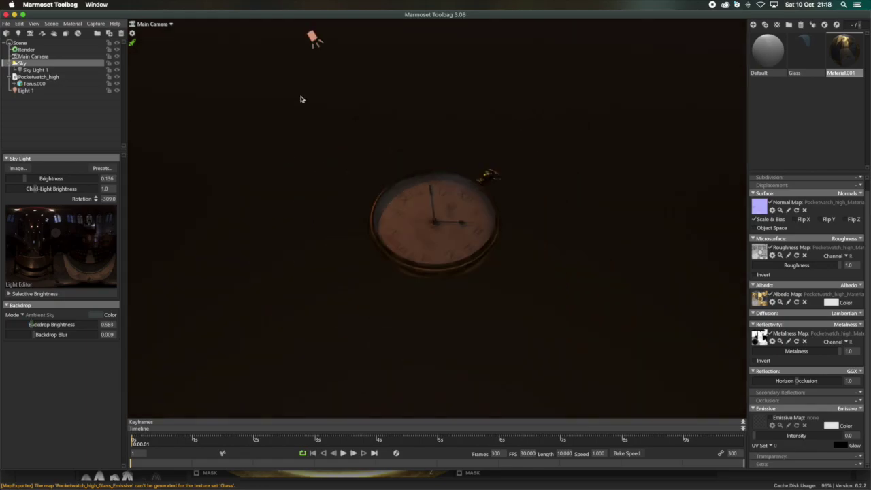
# Step: Change the spot light colour to a paler orange
pyautogui.moveTo(235, 368); pyautogui.dragTo(192, 377)
pyautogui.moveTo(424, 311); pyautogui.dragTo(373, 128)
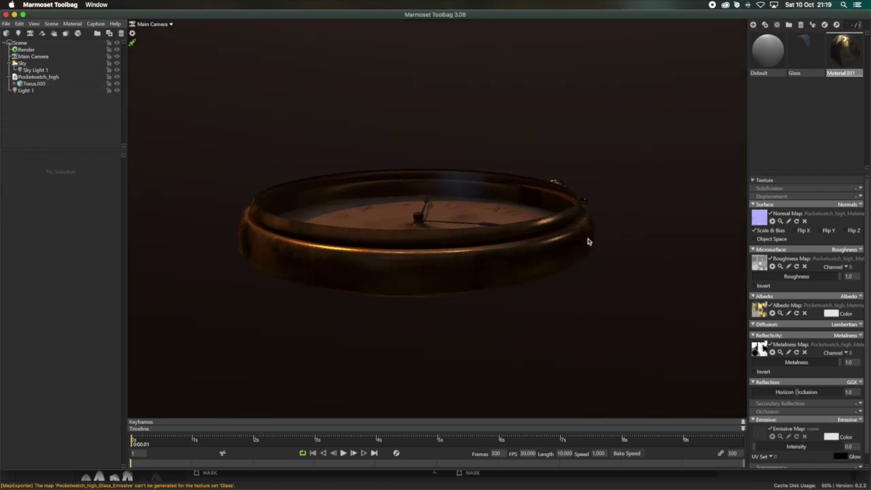
pyautogui.moveTo(589, 241); pyautogui.dragTo(473, 370)
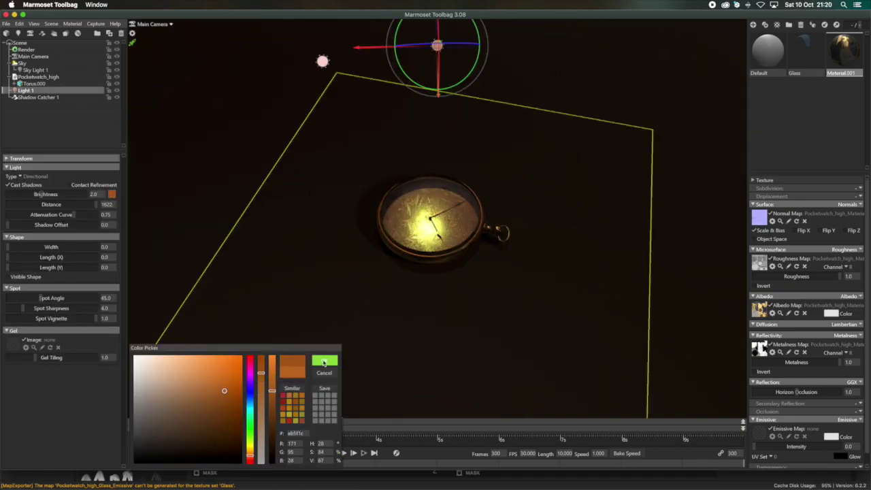
# Step: Confirm the paler orange light colour and raise Light 1 brightness to about 3
pyautogui.click(324, 361)
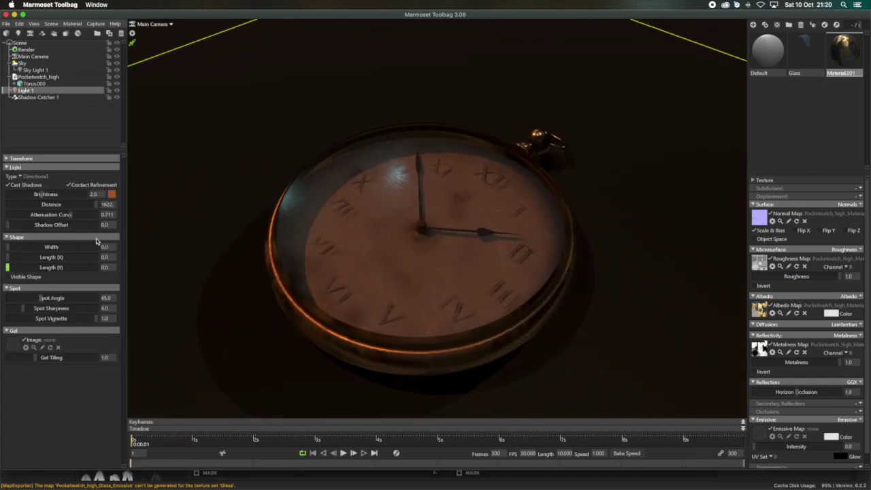
pyautogui.moveTo(350, 243); pyautogui.dragTo(431, 255)
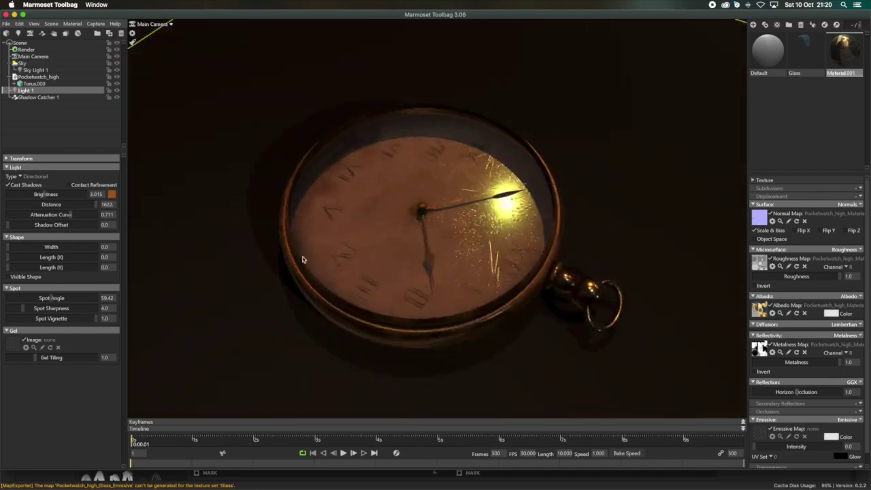